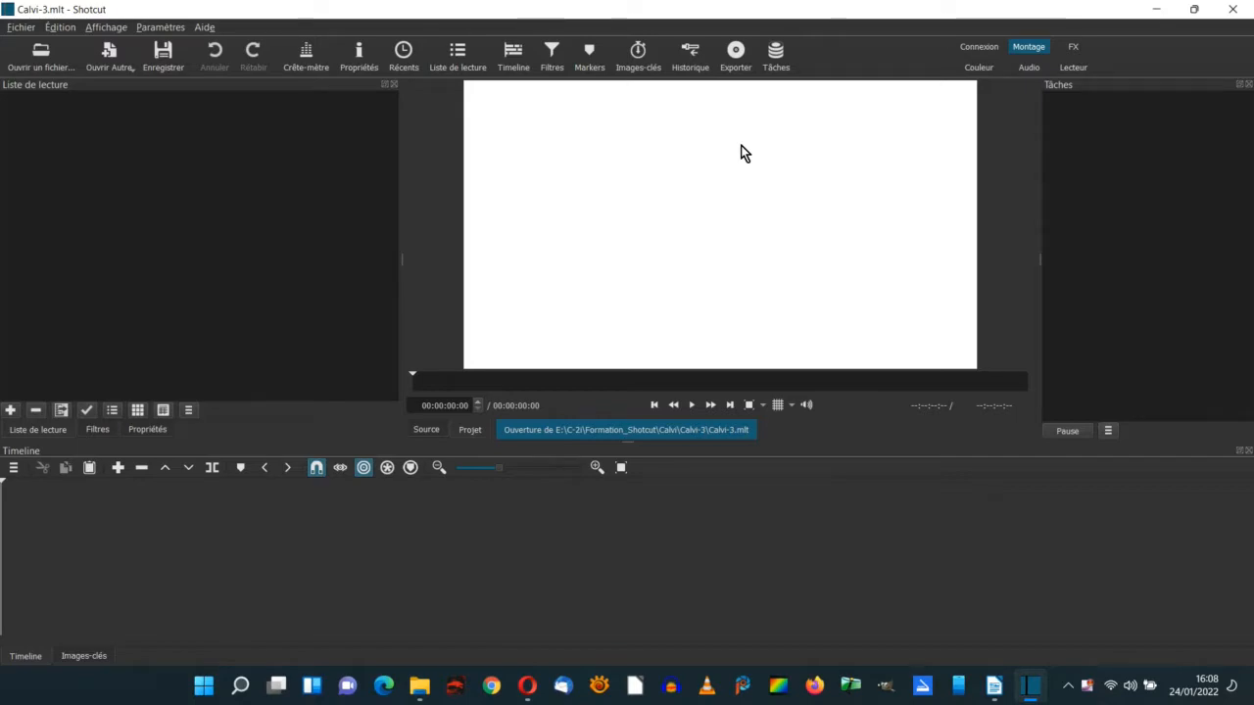
Import the numbered images from 01-polyphonies.jpg to the 0393b version of image 15, leaving out the 0393a version, from the Calvi folder
{"action": "left_click", "coordinate": [41, 53]}
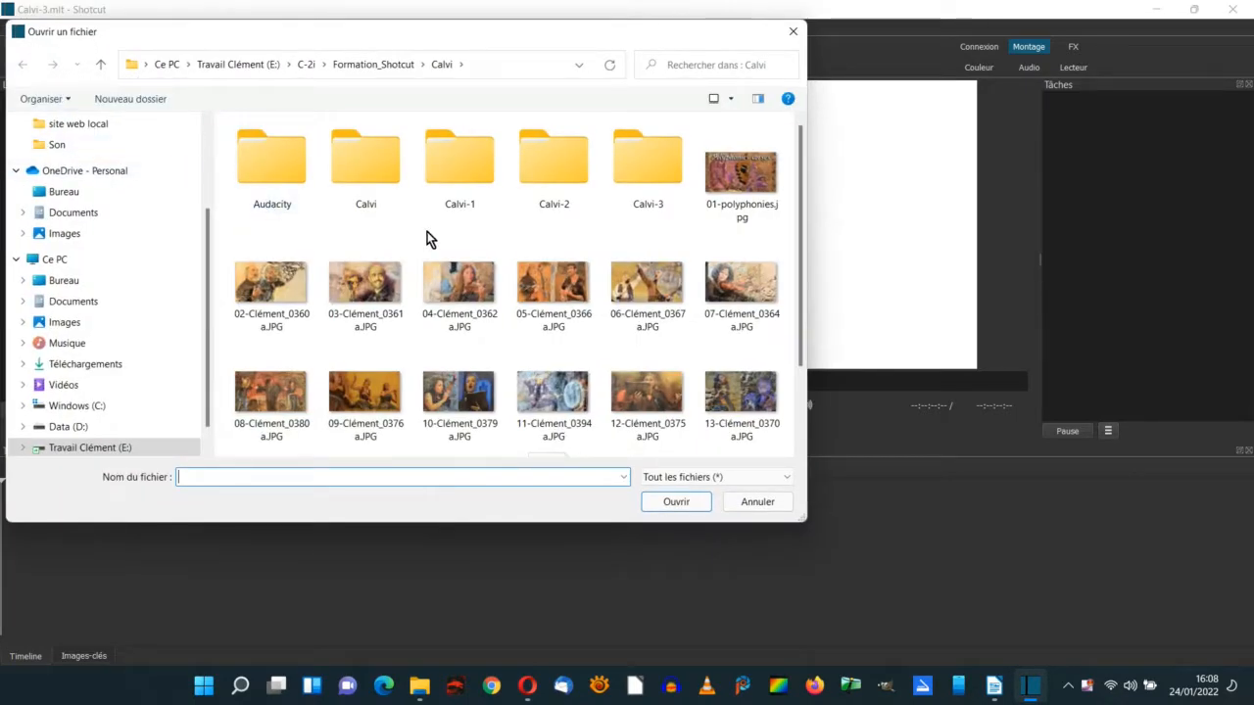
{"action": "left_click", "coordinate": [737, 184]}
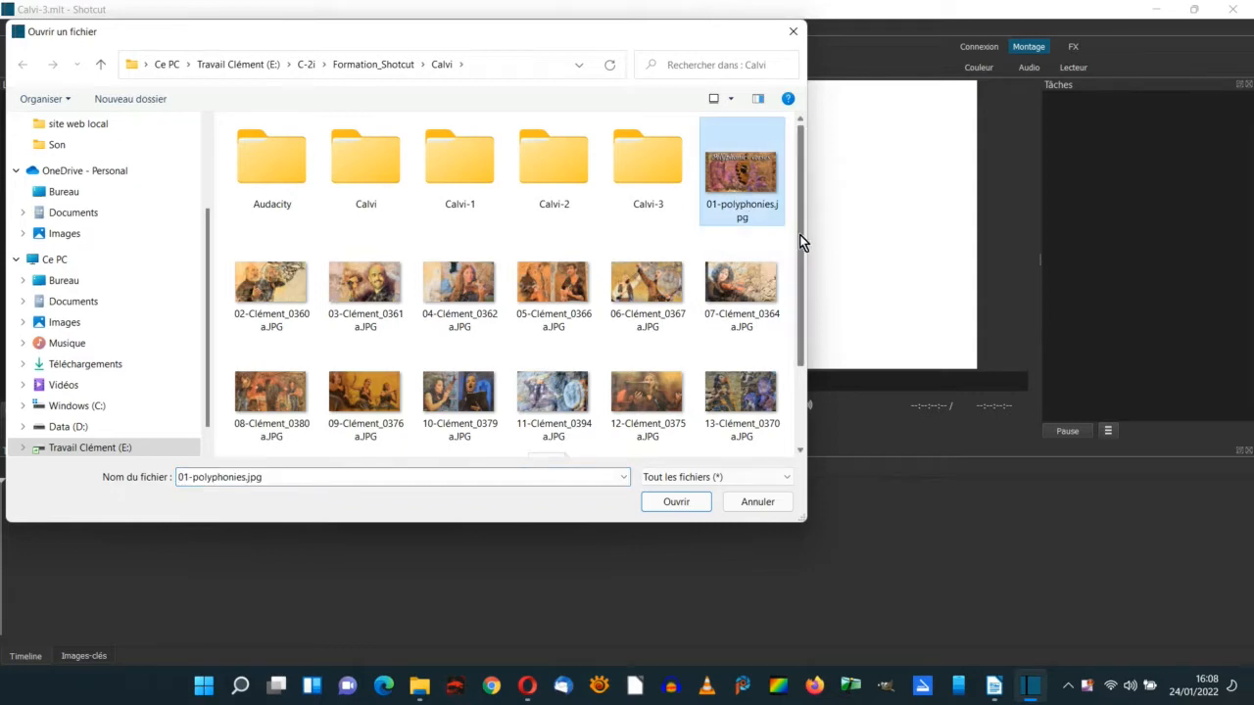
{"action": "left_click_drag", "start_coordinate": [800, 239], "coordinate": [797, 350]}
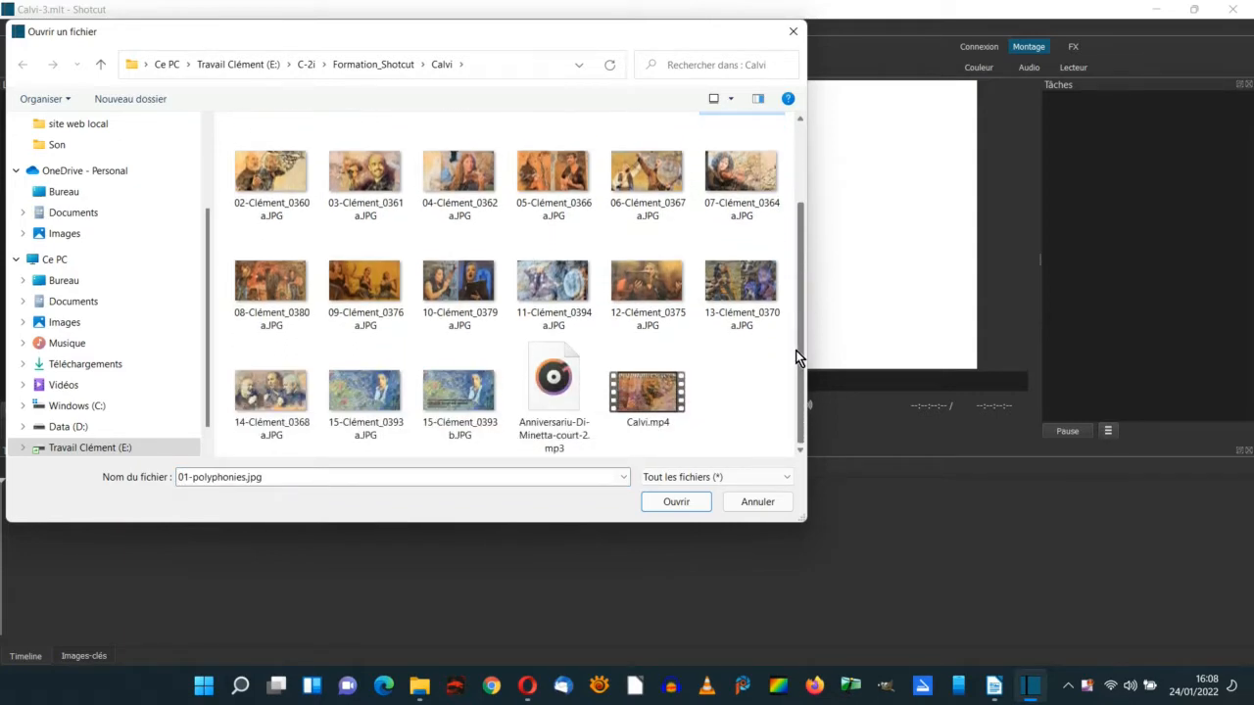
{"action": "left_click", "coordinate": [445, 399], "text": "shift"}
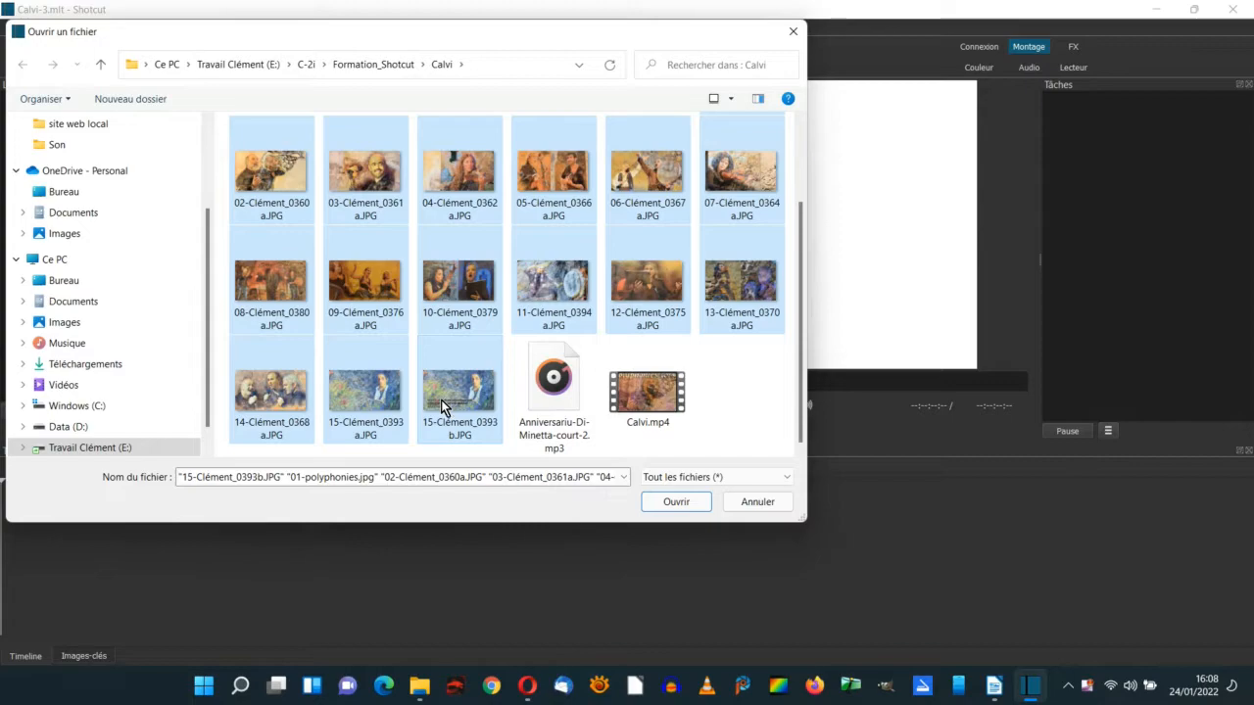
{"action": "left_click", "coordinate": [389, 406], "text": "ctrl"}
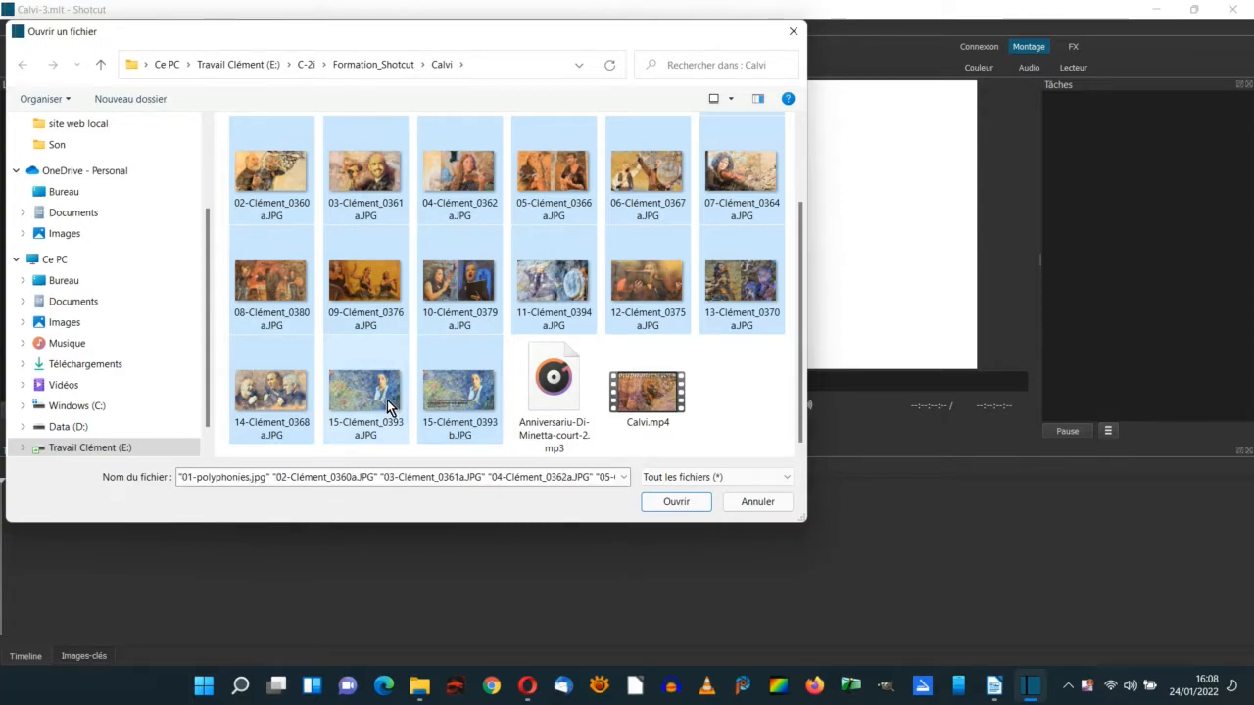
{"action": "left_click", "coordinate": [679, 501]}
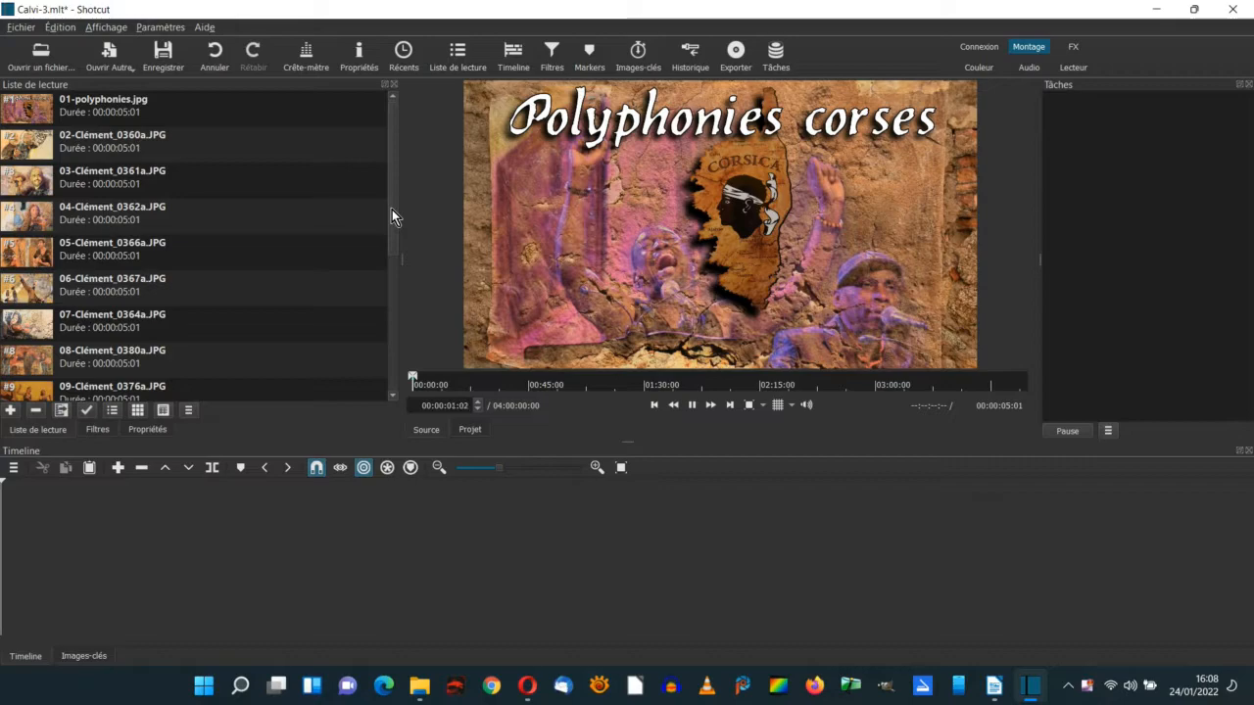
Select every image in the playlist, from 01-polyphonies.jpg to the last one, and send the selection to the slideshow generator
{"action": "left_click_drag", "start_coordinate": [392, 212], "coordinate": [390, 371]}
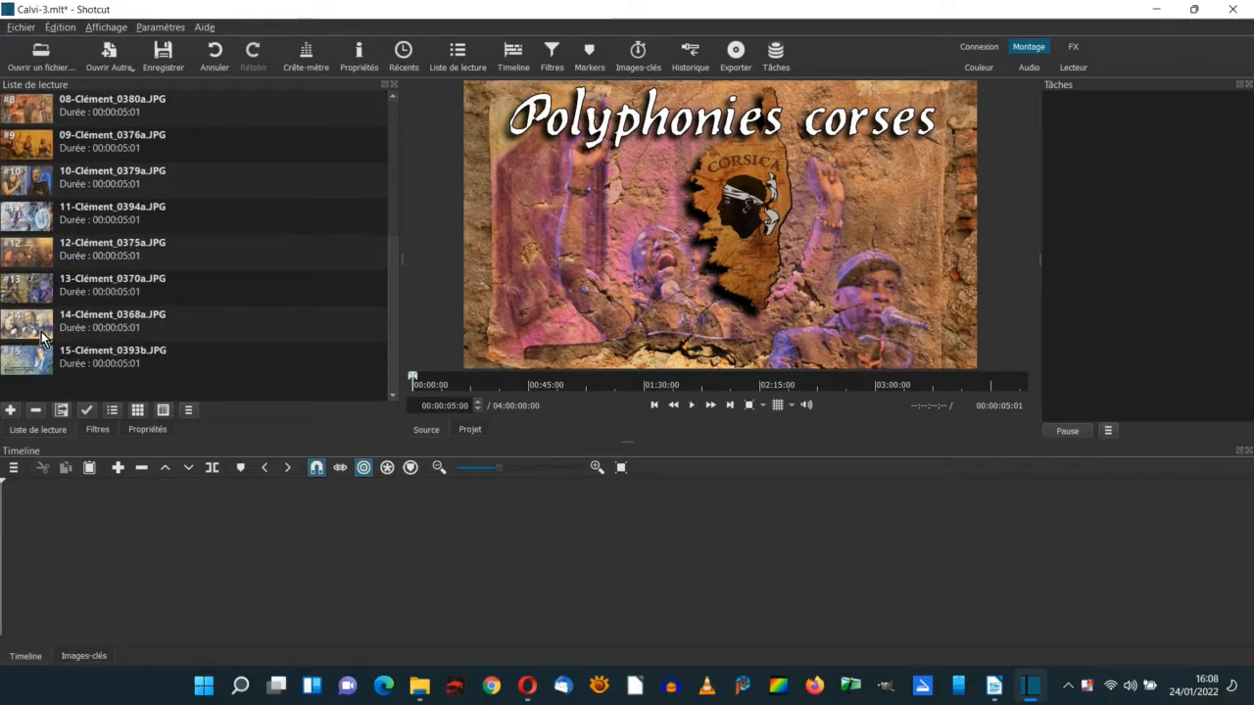
{"action": "left_click_drag", "start_coordinate": [393, 279], "coordinate": [397, 117]}
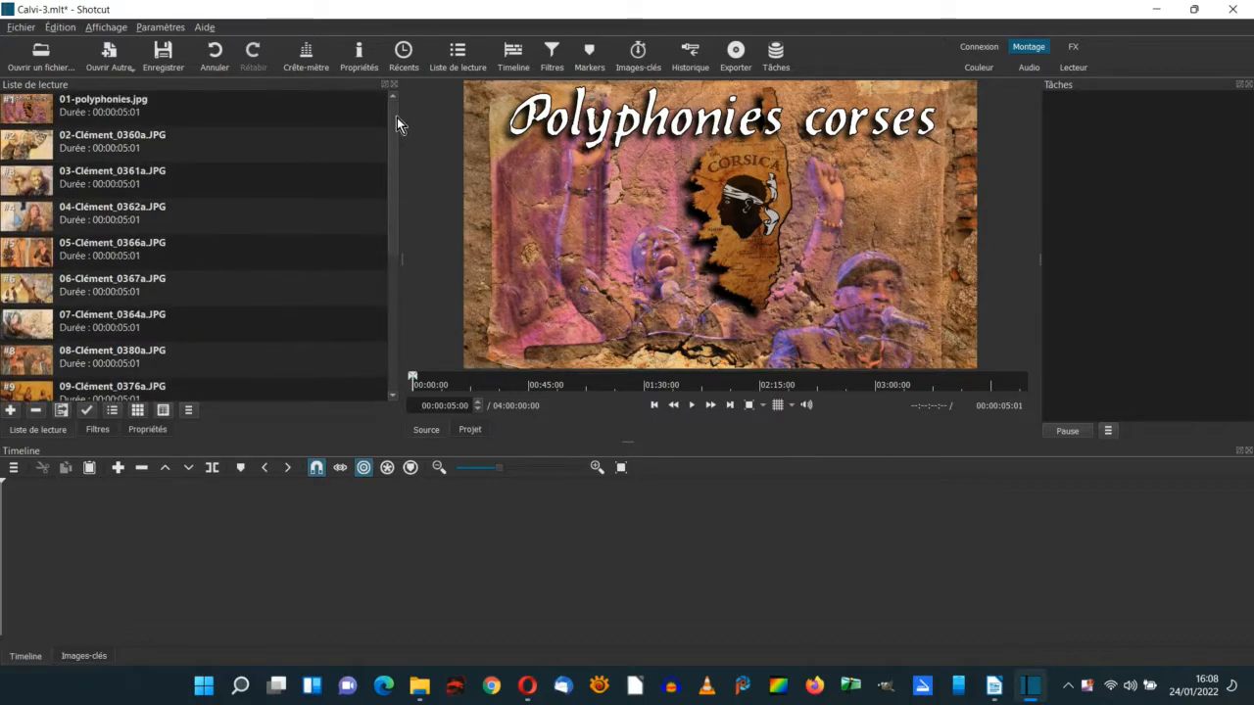
{"action": "left_click", "coordinate": [71, 108]}
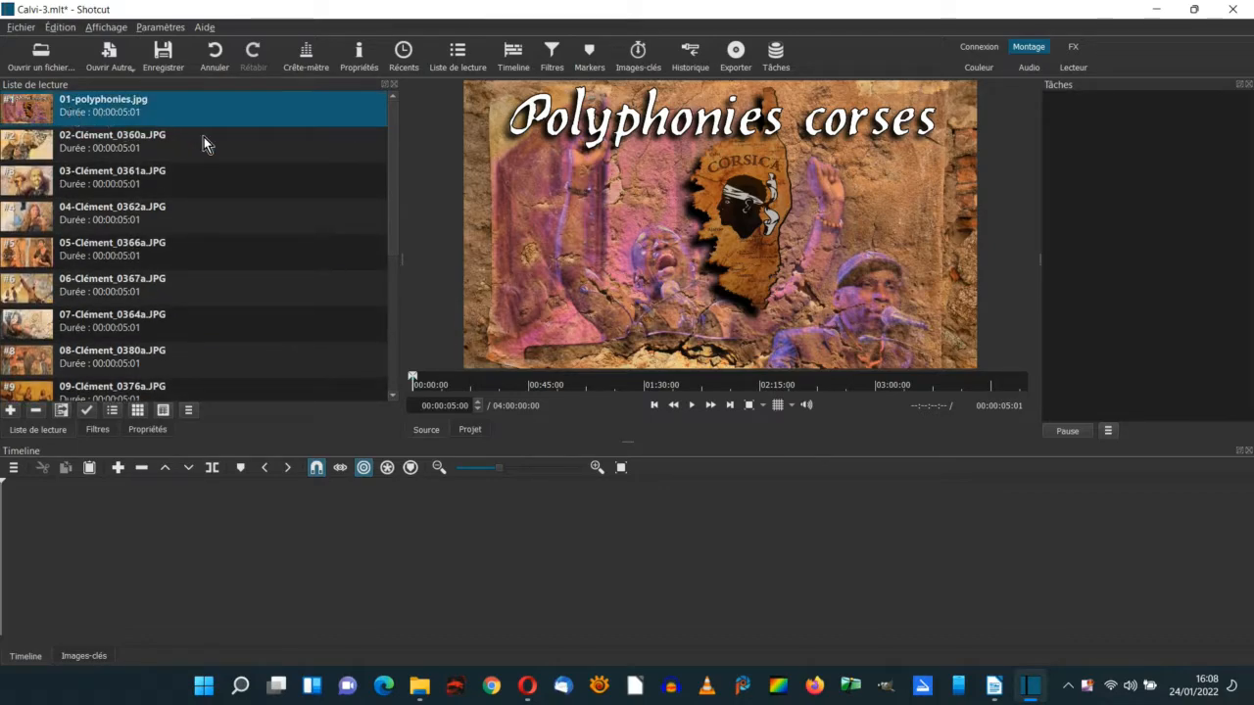
{"action": "left_click_drag", "start_coordinate": [394, 180], "coordinate": [394, 365]}
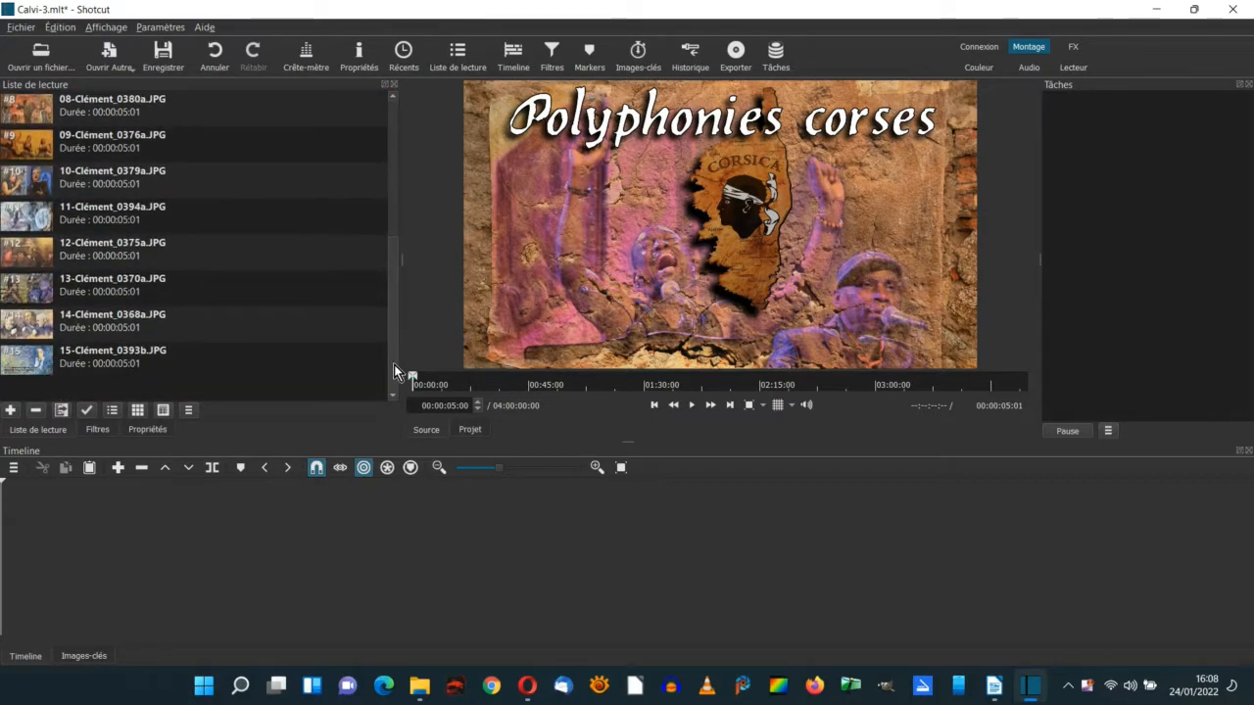
{"action": "left_click", "coordinate": [107, 351], "text": "shift"}
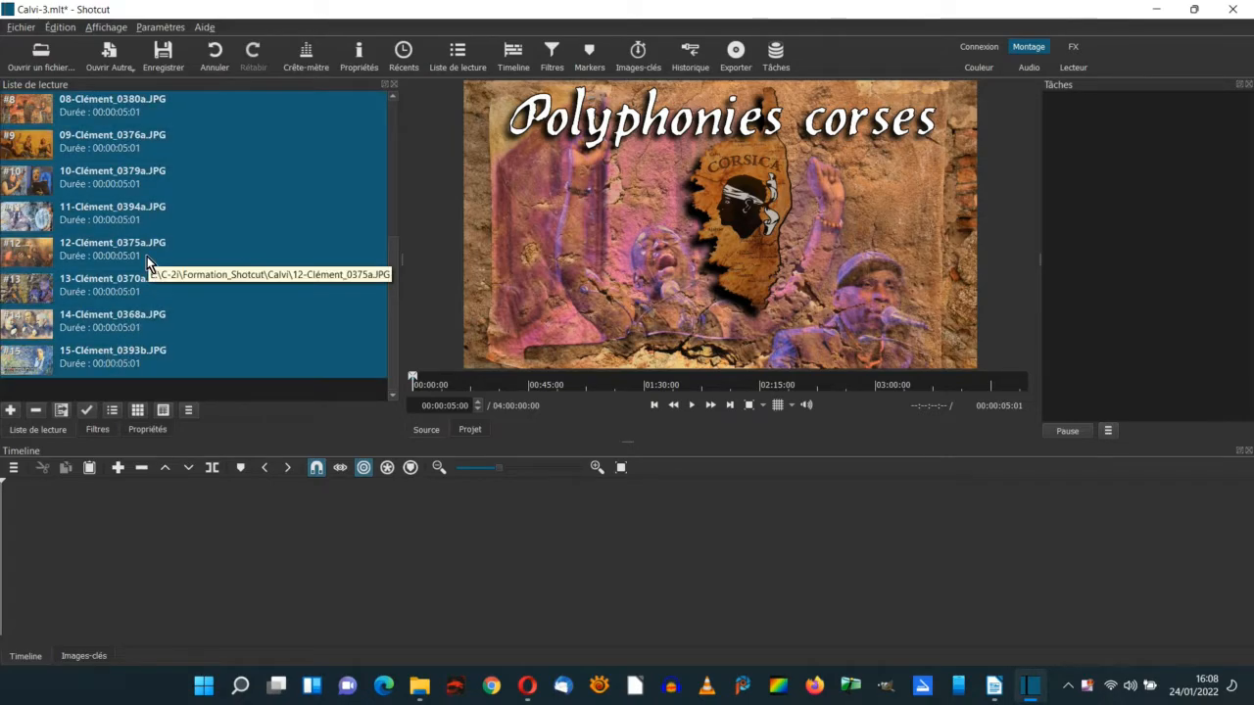
{"action": "left_click", "coordinate": [187, 412]}
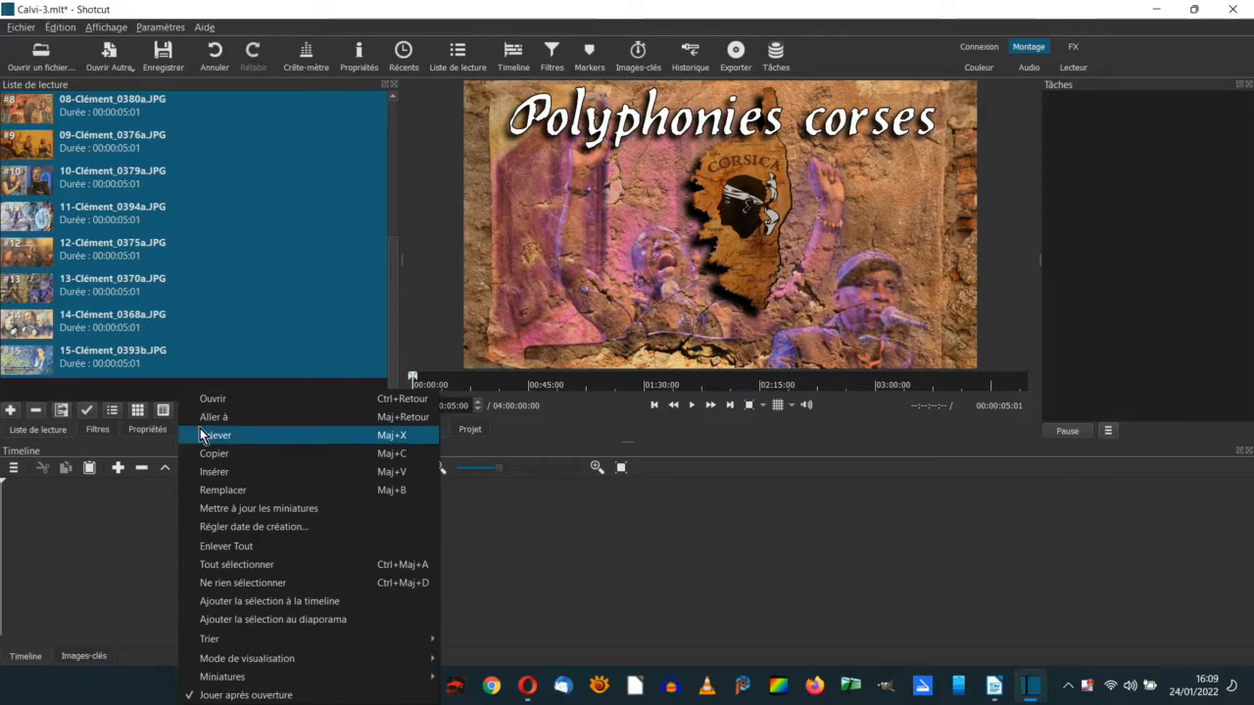
{"action": "left_click", "coordinate": [362, 621]}
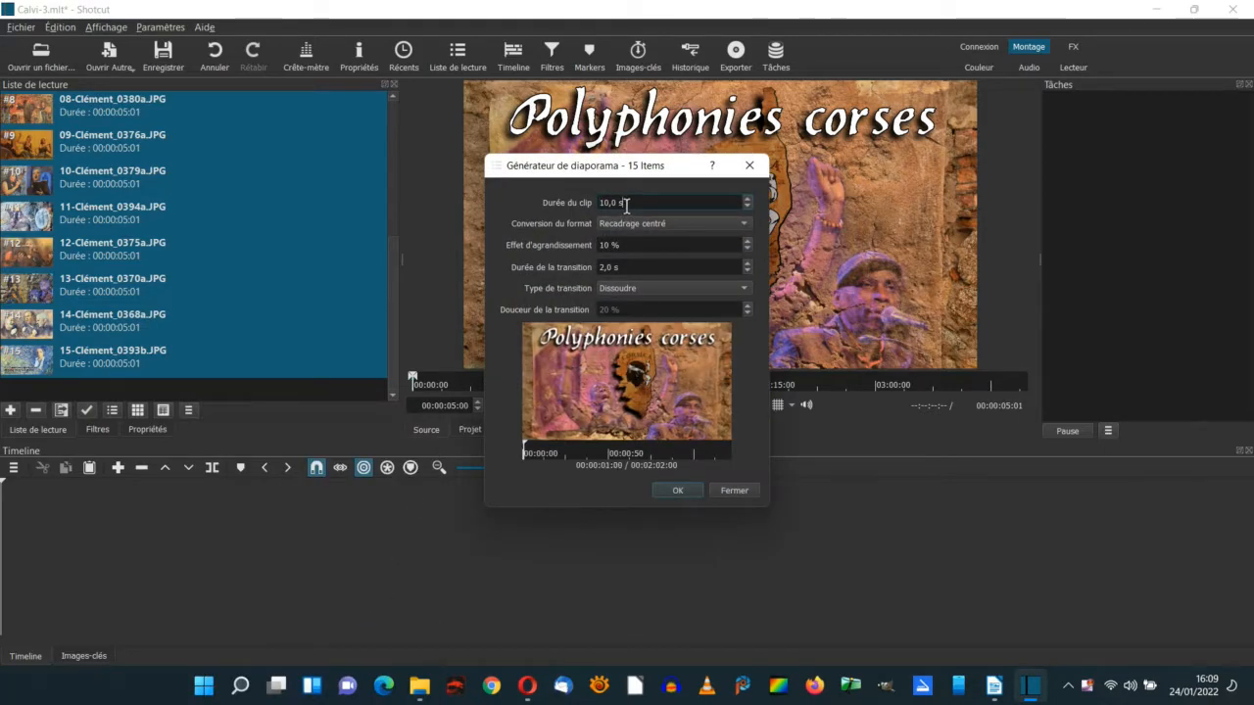
Set the slideshow clip duration to 7 s and generate the slideshow on the timeline
{"action": "left_click_drag", "start_coordinate": [625, 206], "coordinate": [597, 205]}
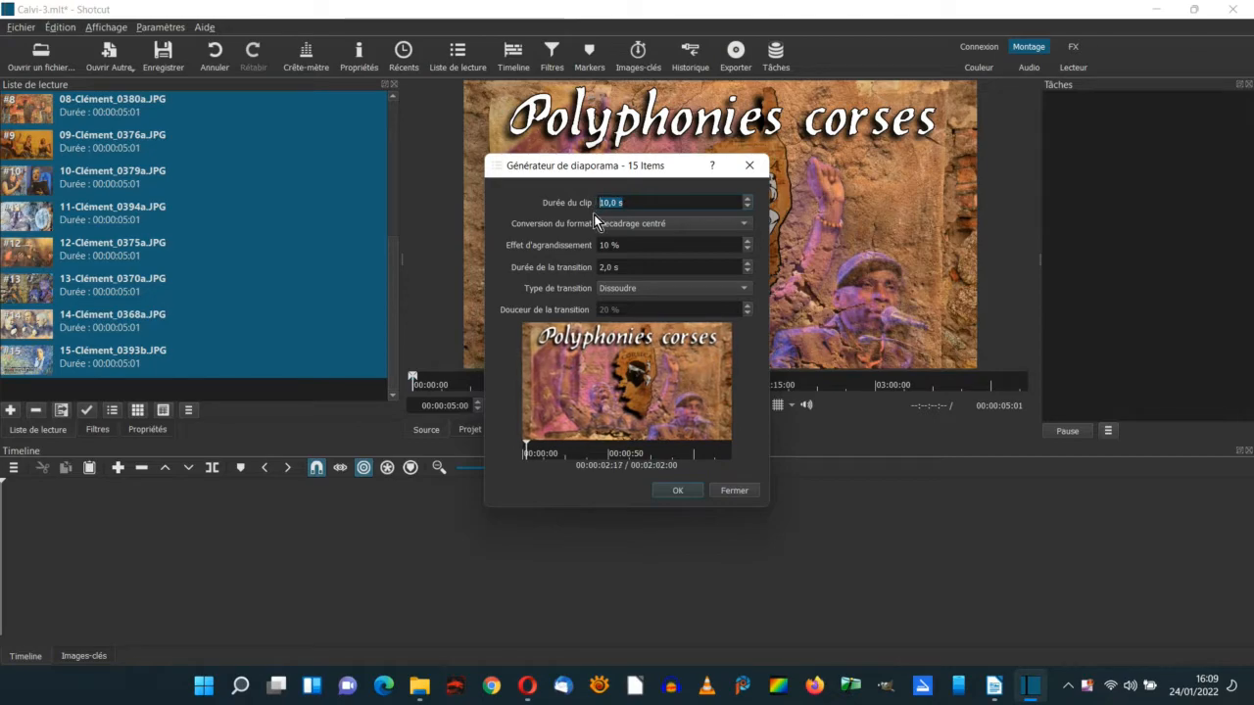
{"action": "type", "text": "7"}
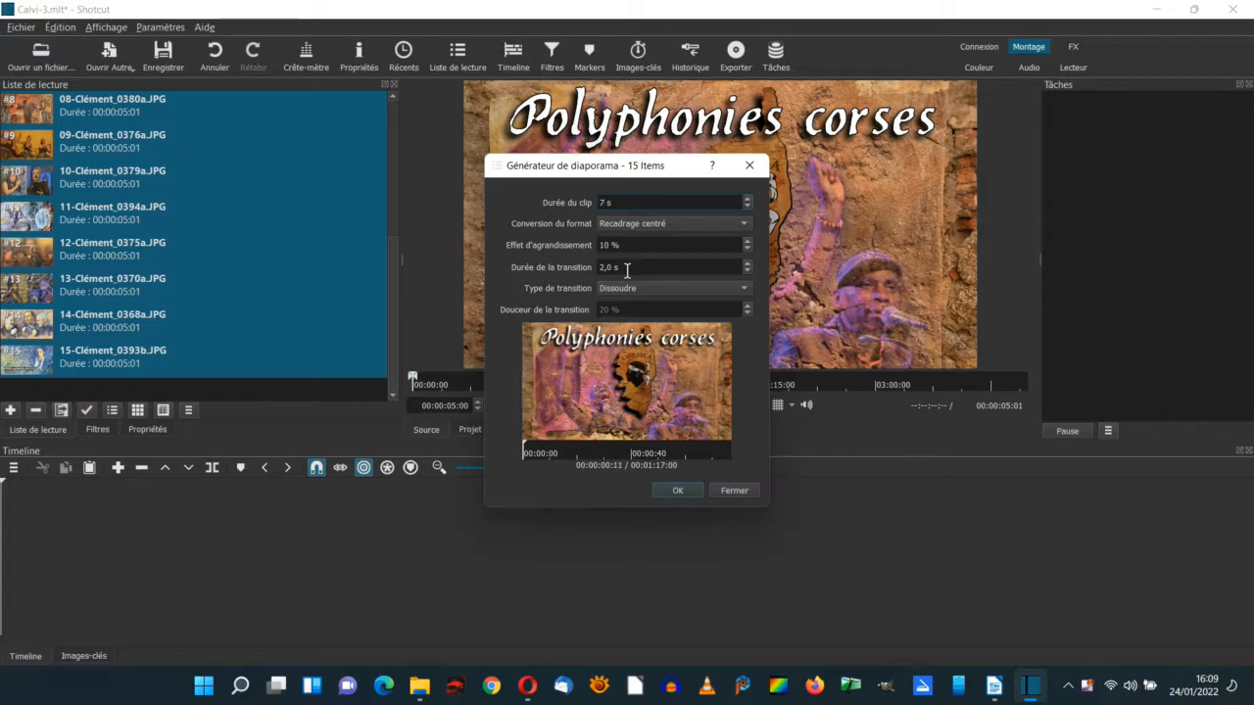
{"action": "left_click", "coordinate": [678, 491]}
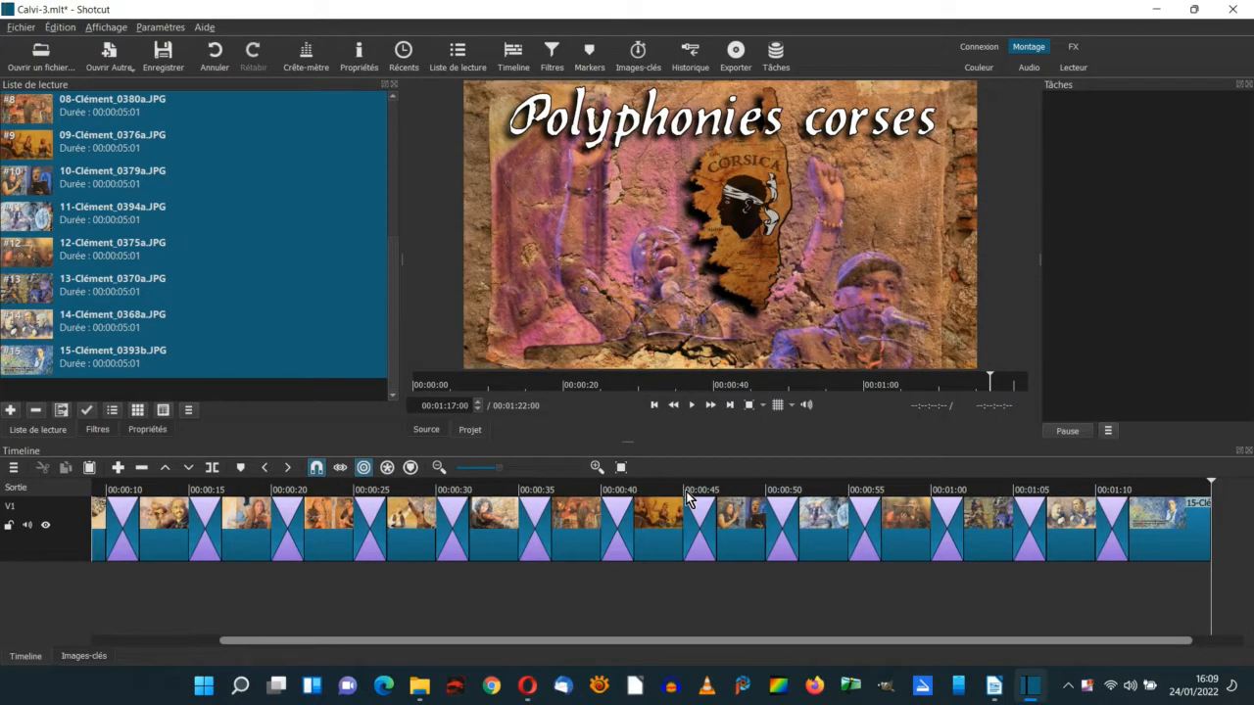
Add a fade-in at the start of the first slideshow clip and a fade-out at the end of the last one
{"action": "left_click_drag", "start_coordinate": [1022, 644], "coordinate": [792, 655]}
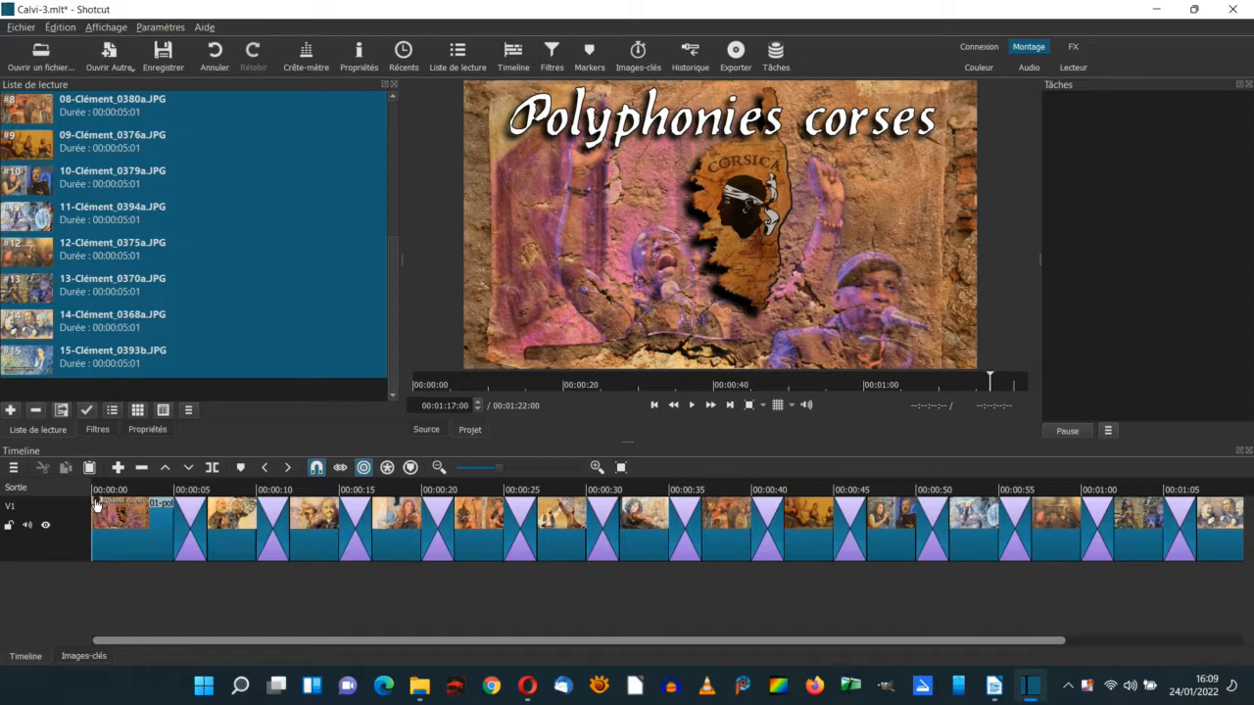
{"action": "left_click_drag", "start_coordinate": [96, 504], "coordinate": [145, 504]}
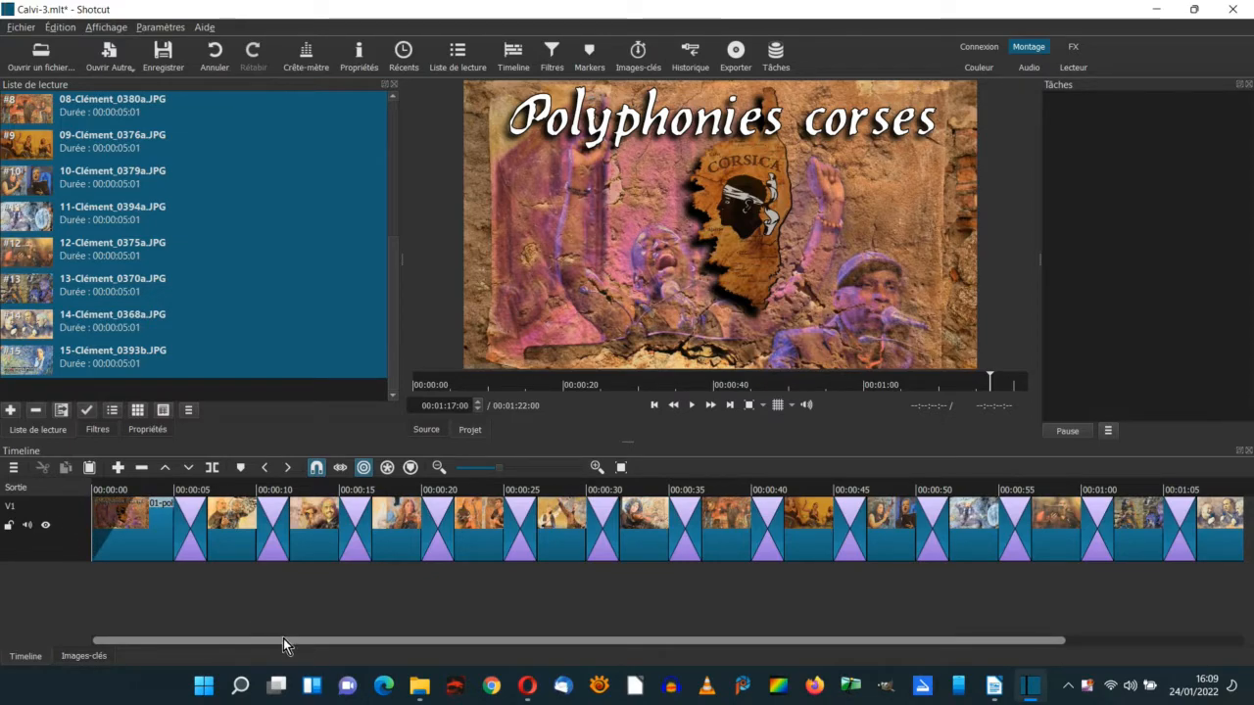
{"action": "left_click_drag", "start_coordinate": [285, 642], "coordinate": [682, 616]}
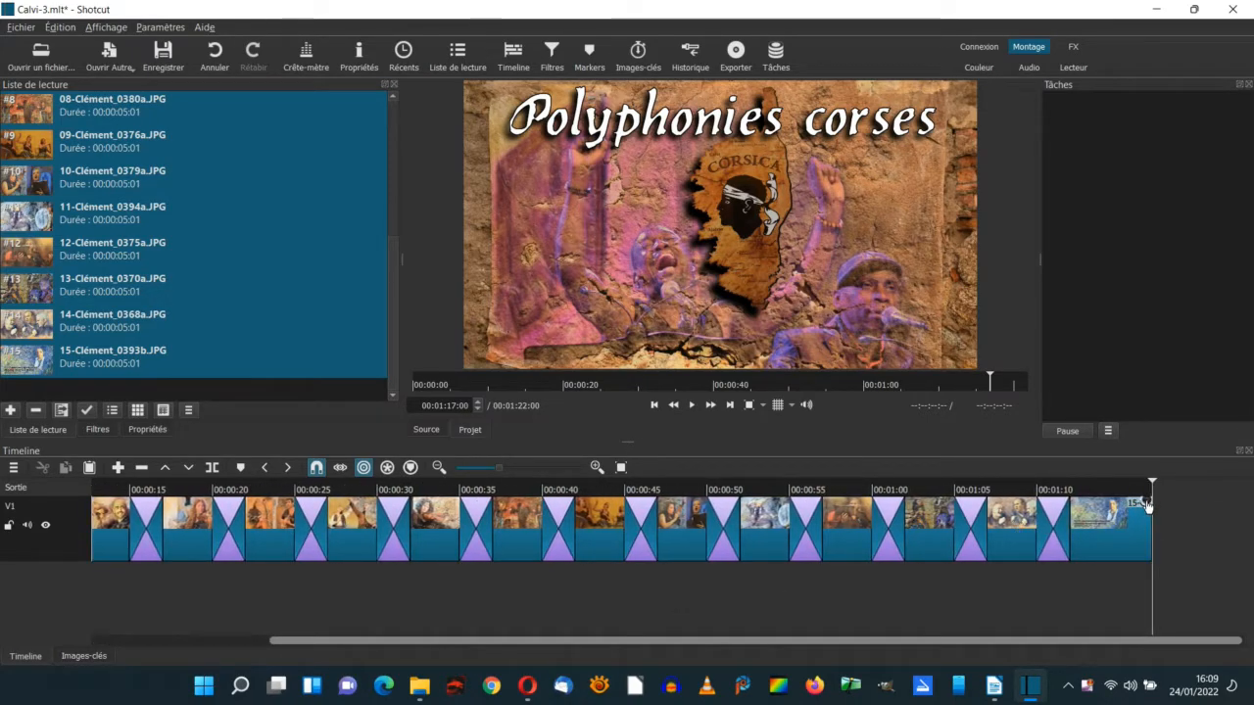
{"action": "left_click_drag", "start_coordinate": [1148, 504], "coordinate": [1098, 504]}
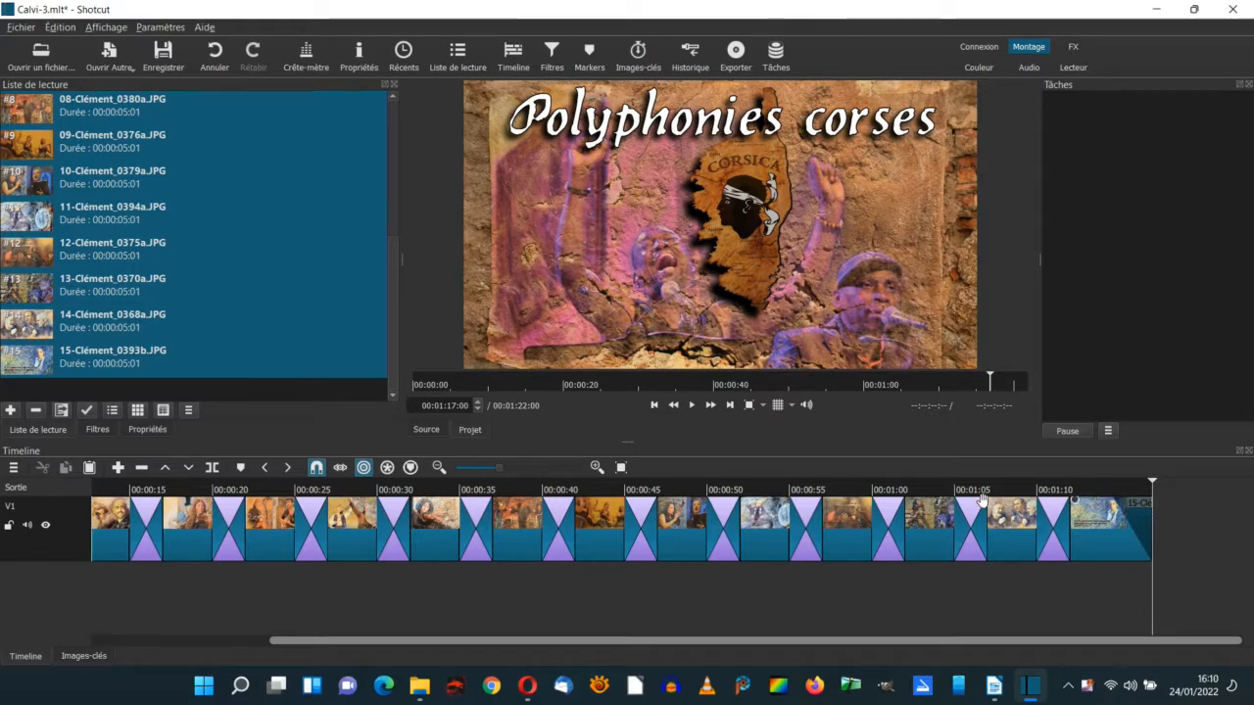
Add an audio track to the timeline
{"action": "left_click", "coordinate": [14, 472]}
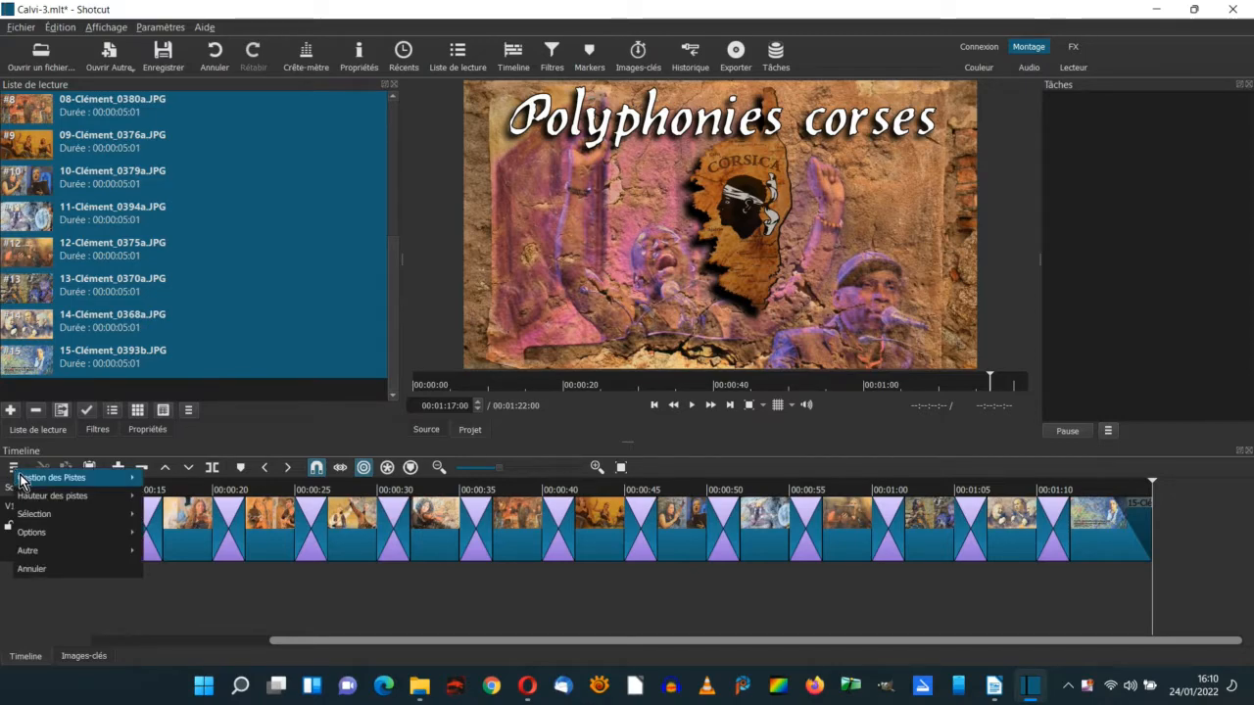
{"action": "mouse_move", "coordinate": [36, 482]}
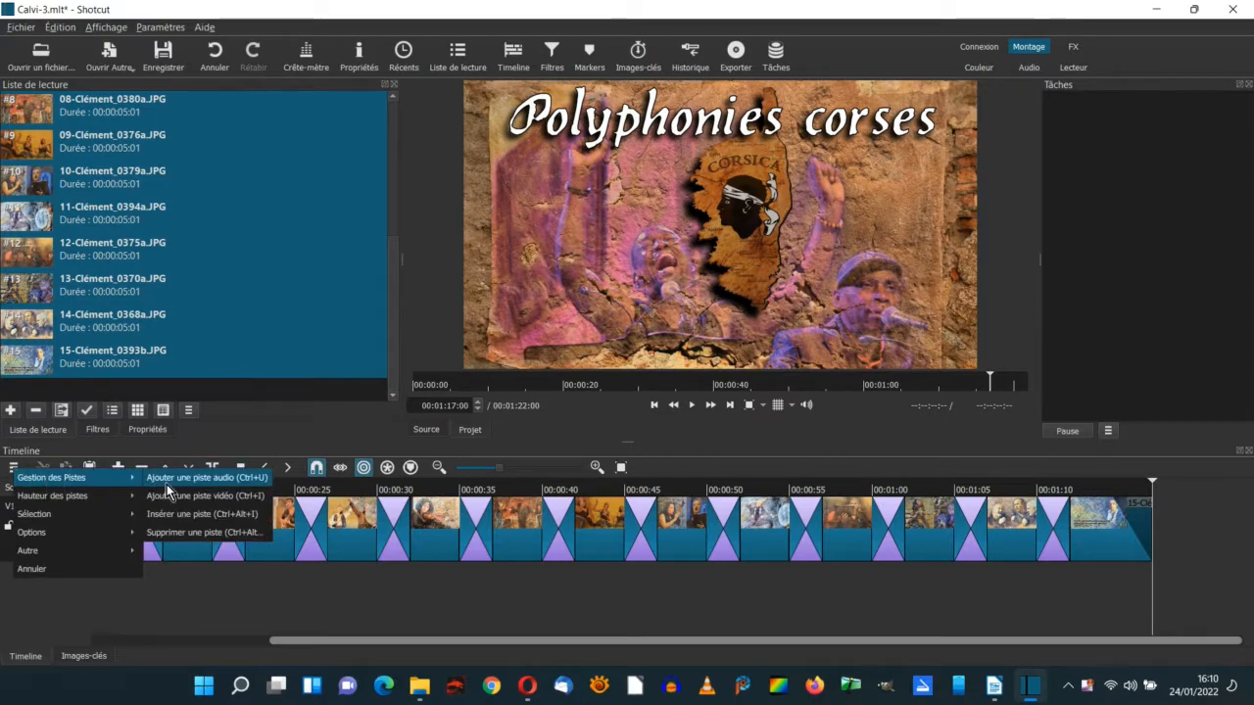
{"action": "left_click", "coordinate": [174, 481]}
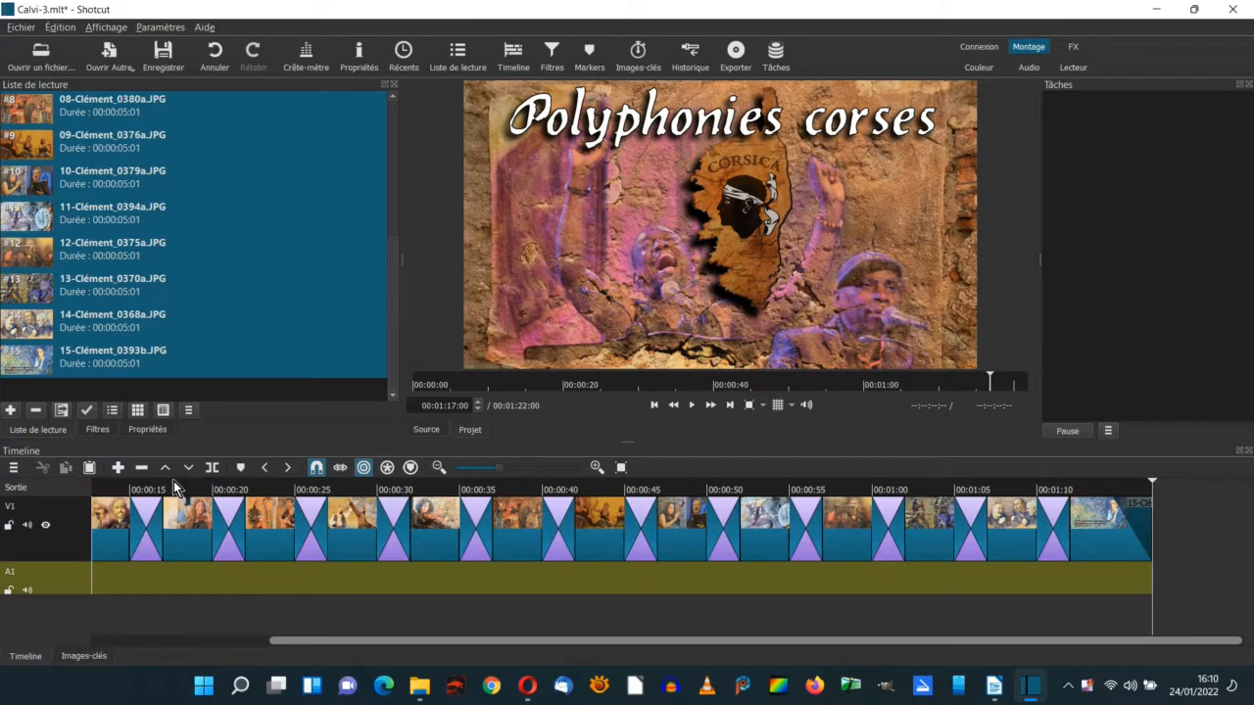
Open Anniversariu-Di-Minetta-court-2.mp3 and place it on track A1, starting about 2 s into the timeline
{"action": "left_click", "coordinate": [36, 63]}
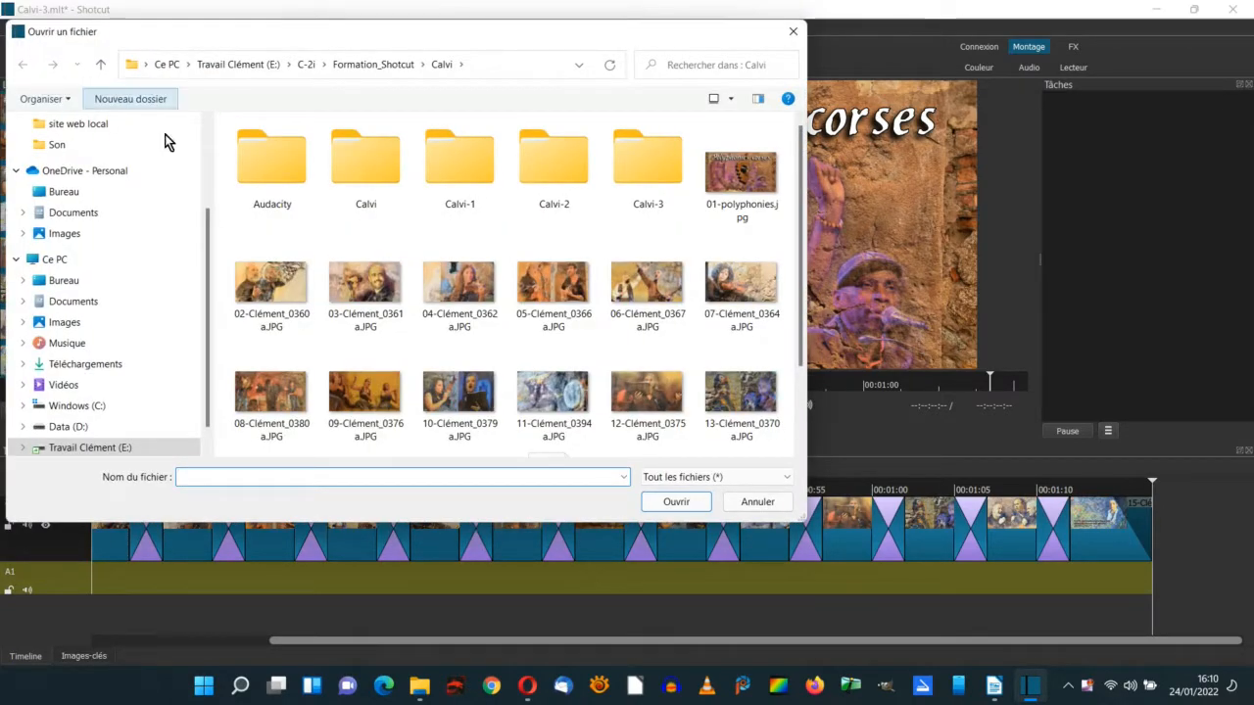
{"action": "scroll", "coordinate": [807, 284], "scroll_direction": "down", "scroll_amount": 2}
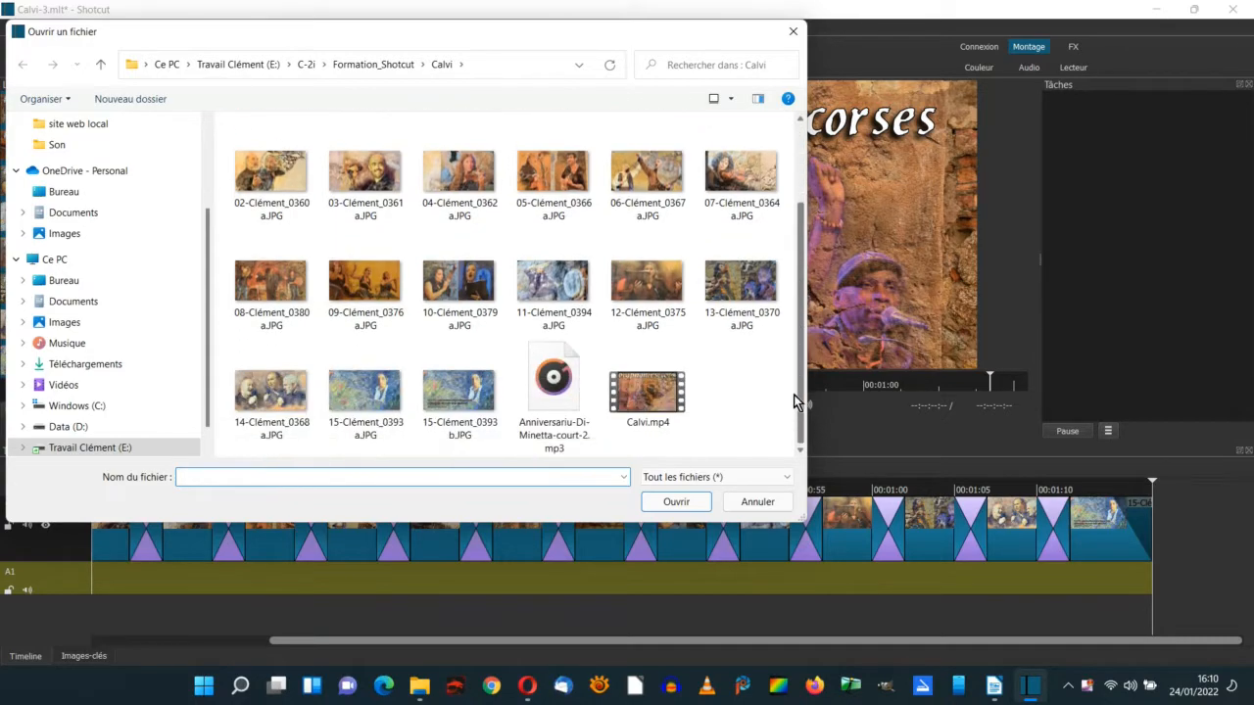
{"action": "left_click", "coordinate": [555, 392]}
{"action": "left_click", "coordinate": [676, 501]}
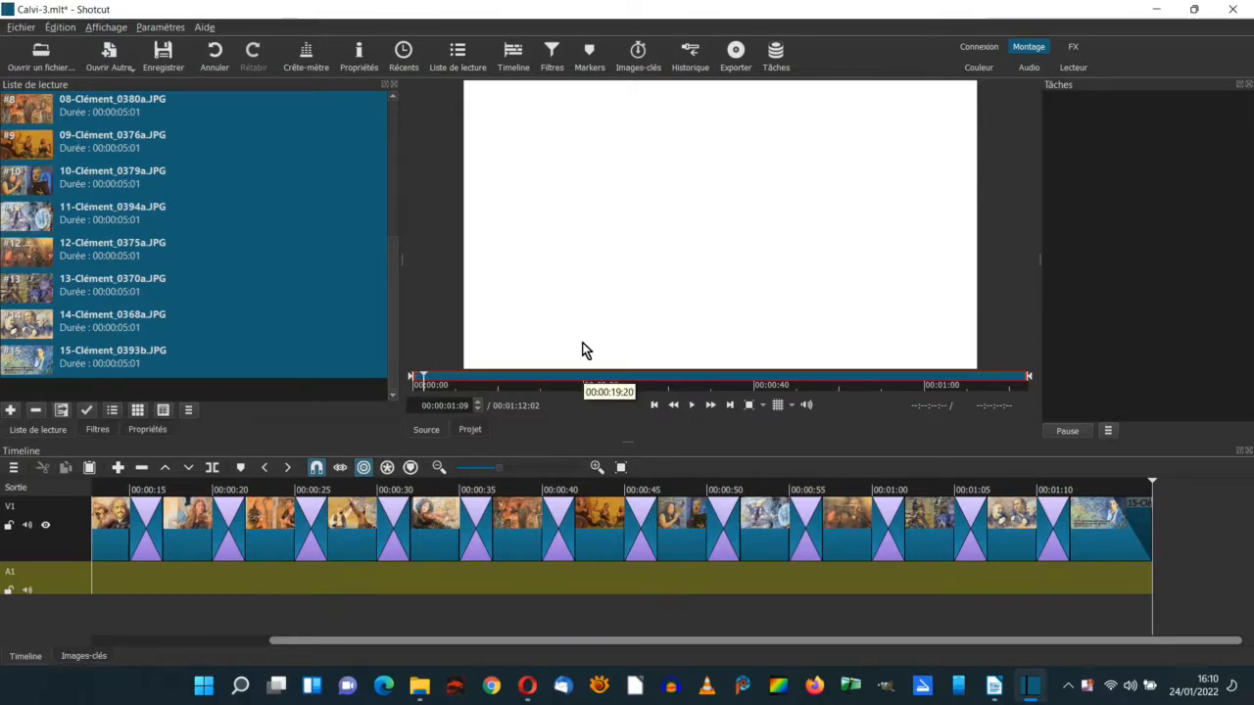
{"action": "left_click_drag", "start_coordinate": [585, 333], "coordinate": [124, 574]}
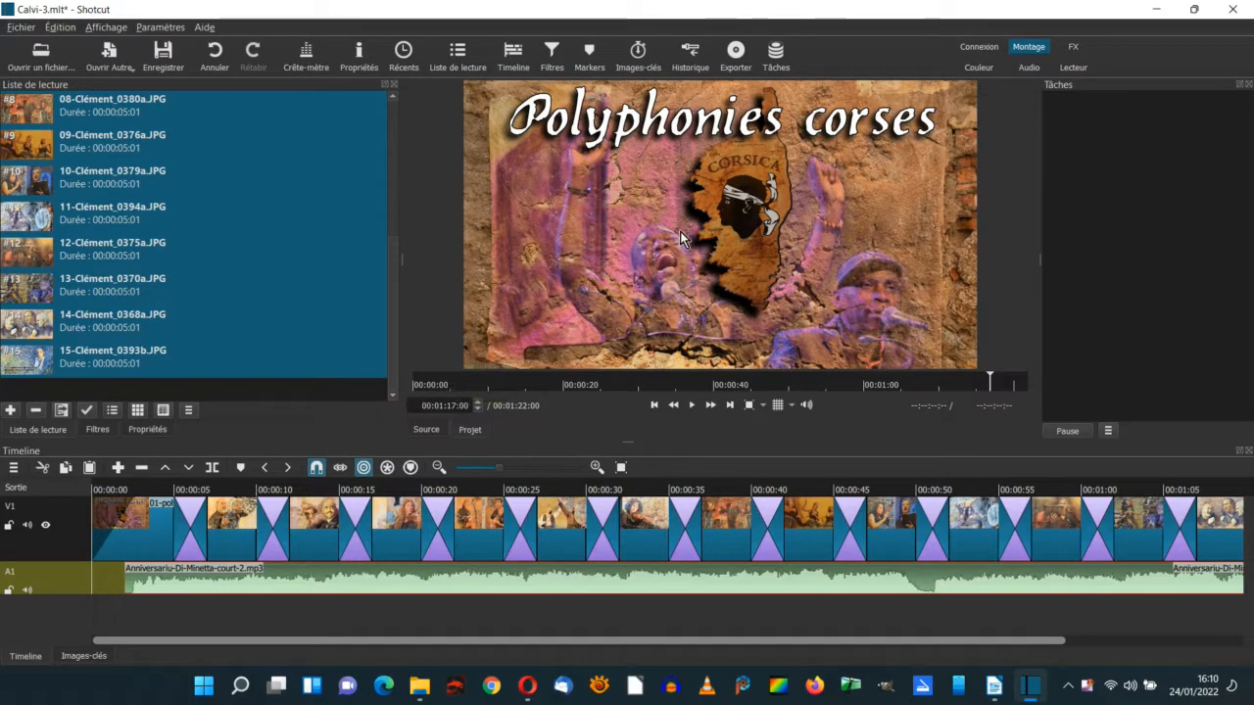
Export the timeline as Calvi-3.mp4 in the montage folder
{"action": "left_click", "coordinate": [735, 61]}
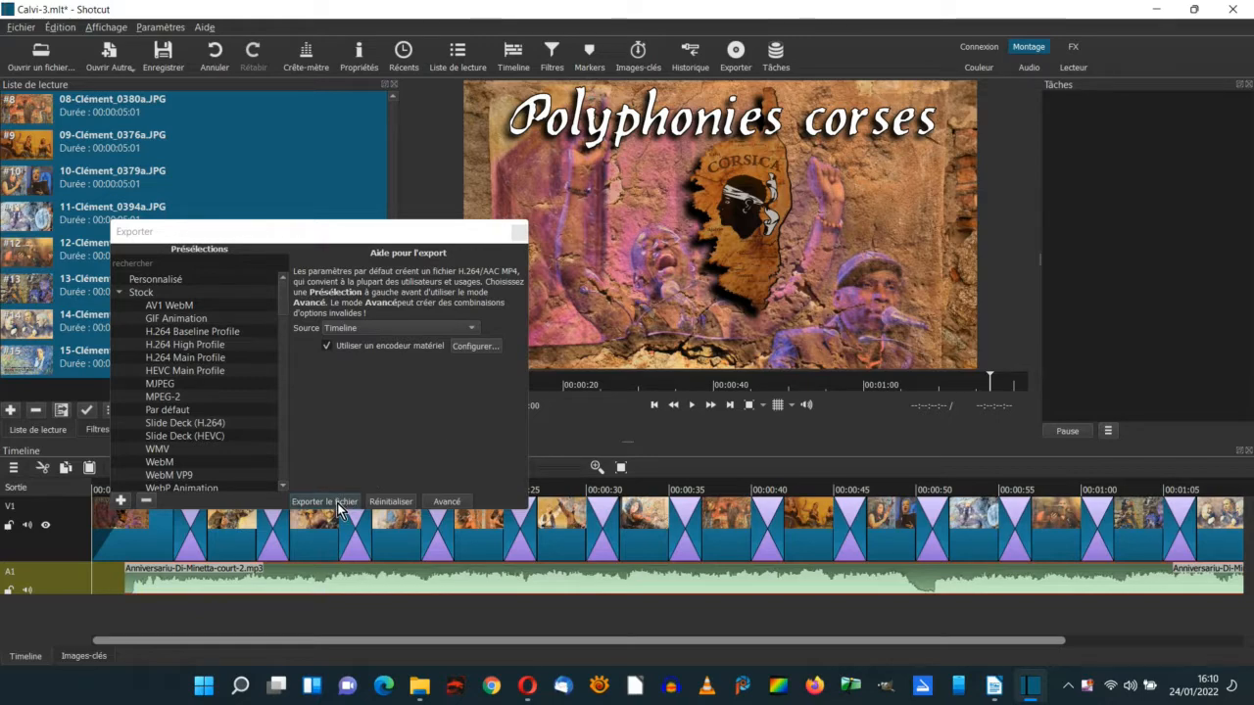
{"action": "left_click", "coordinate": [338, 506]}
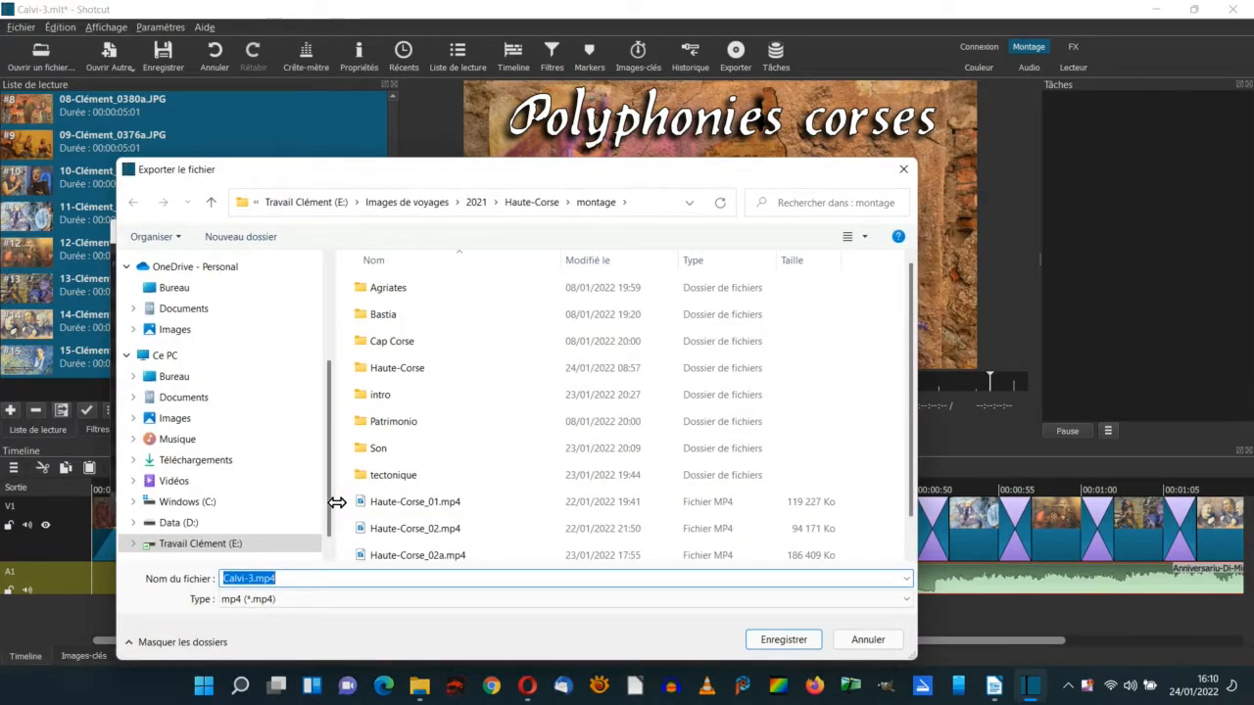
{"action": "left_click", "coordinate": [792, 637]}
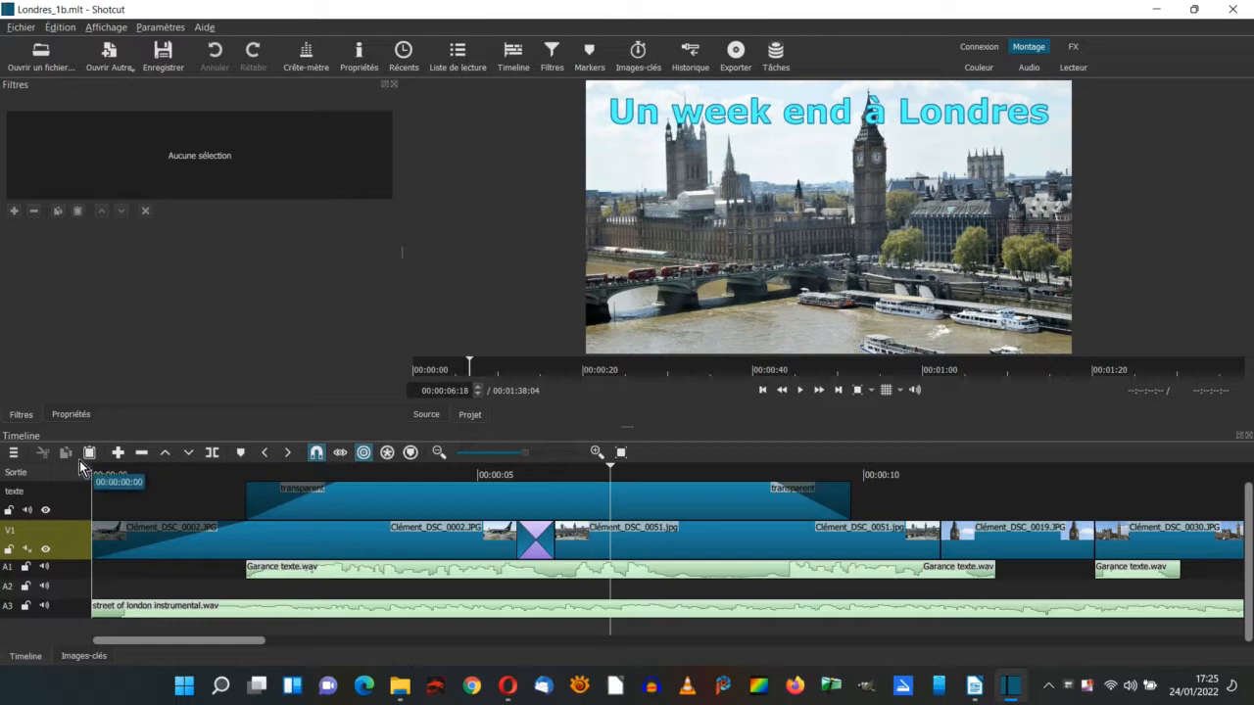
Add a video track to the timeline of the Londres_1b project
{"action": "left_click", "coordinate": [14, 454]}
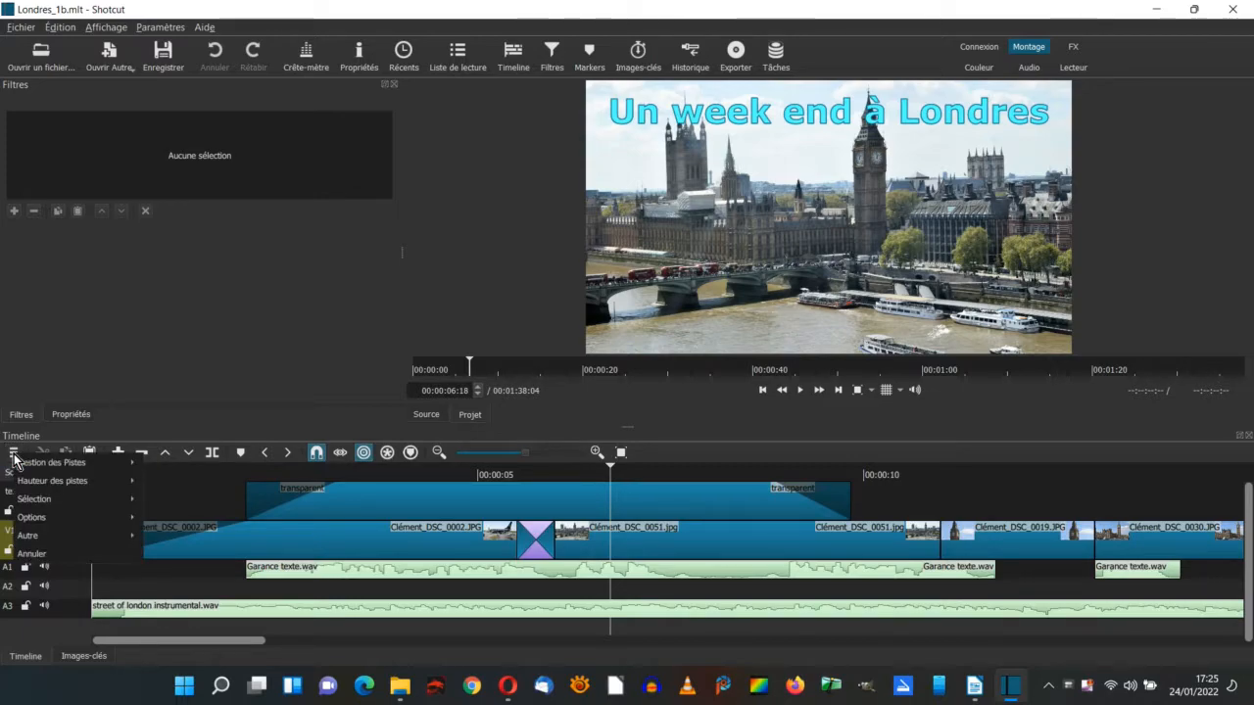
{"action": "mouse_move", "coordinate": [54, 462]}
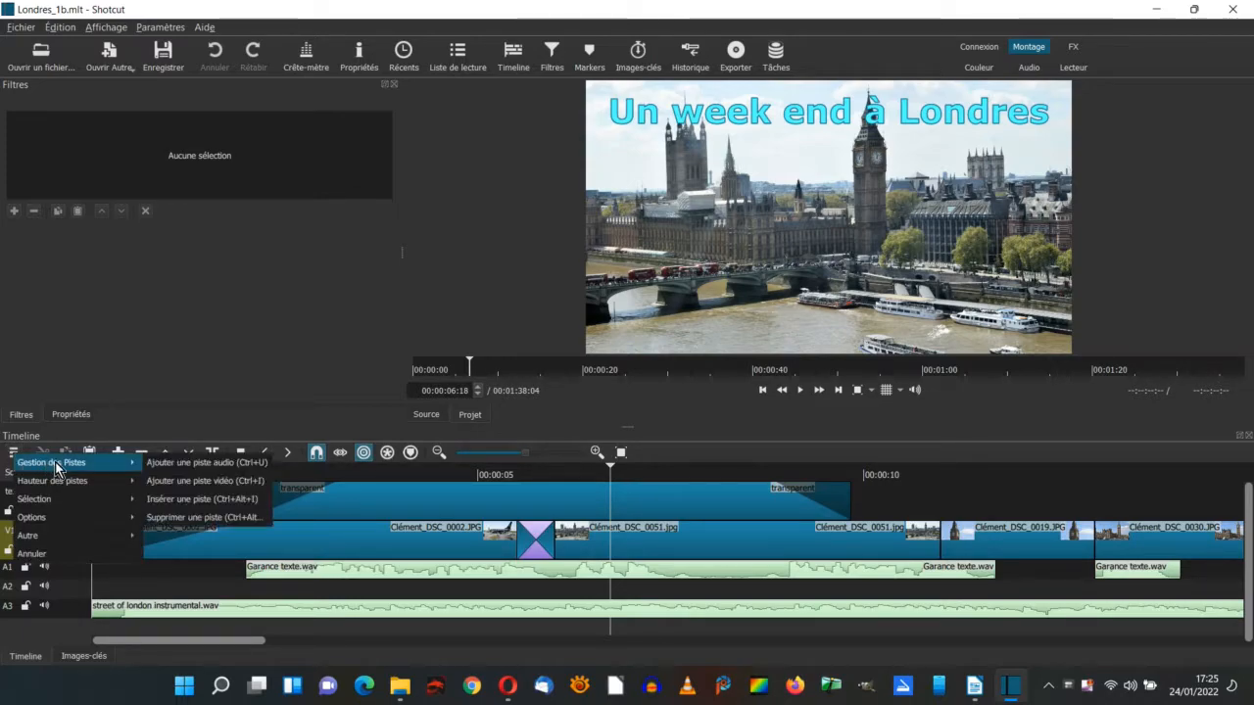
{"action": "left_click", "coordinate": [180, 481]}
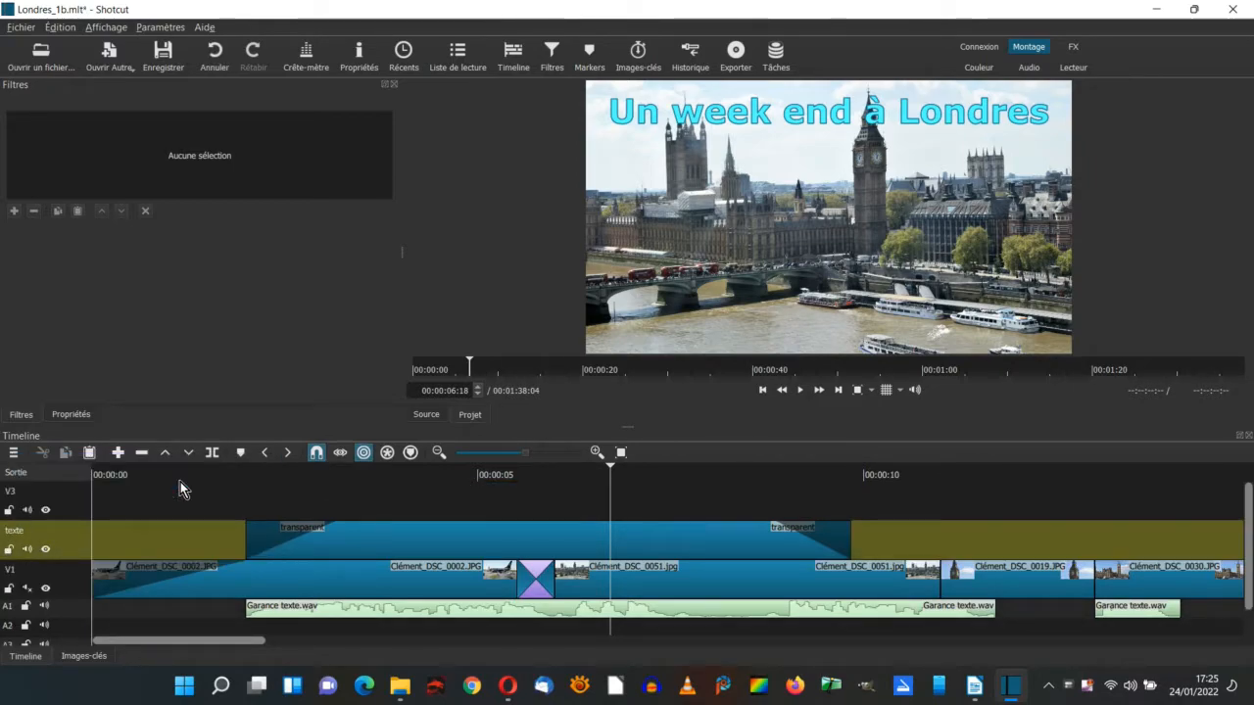
Copy the title clip from the texte track onto track V3 and align the copy exactly above the original
{"action": "left_click", "coordinate": [479, 535]}
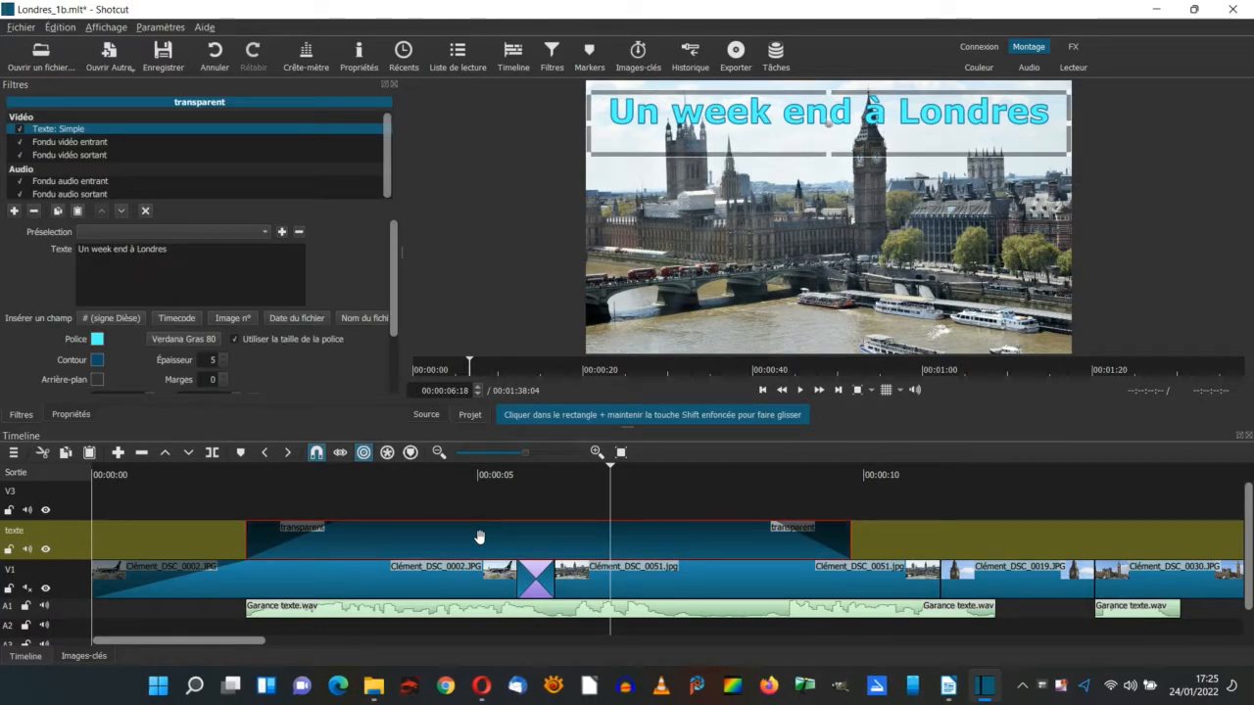
{"action": "right_click", "coordinate": [479, 537]}
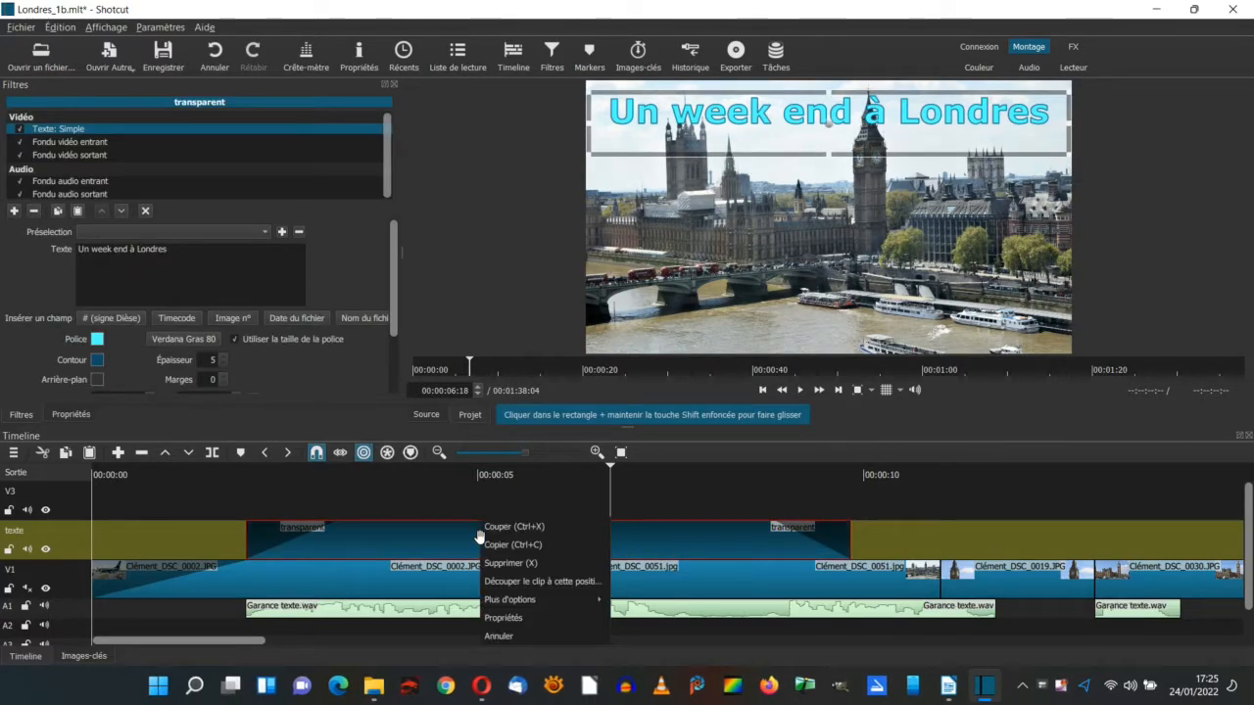
{"action": "left_click", "coordinate": [495, 547]}
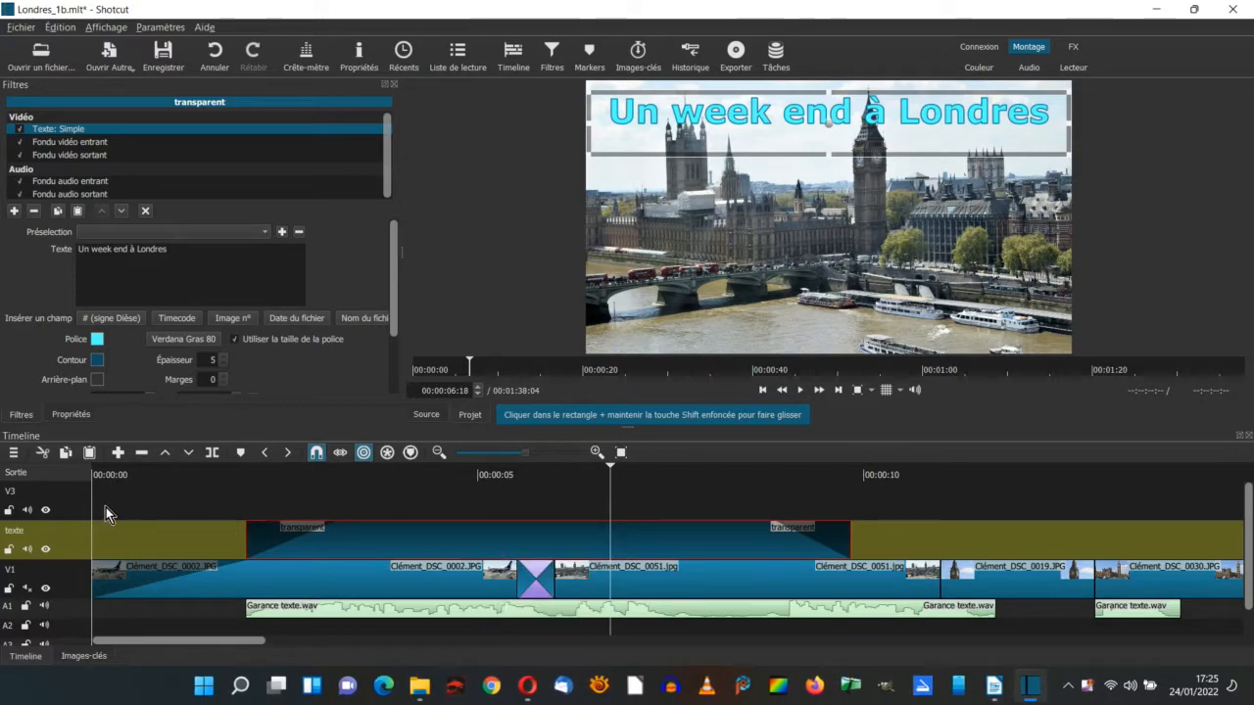
{"action": "left_click", "coordinate": [70, 506]}
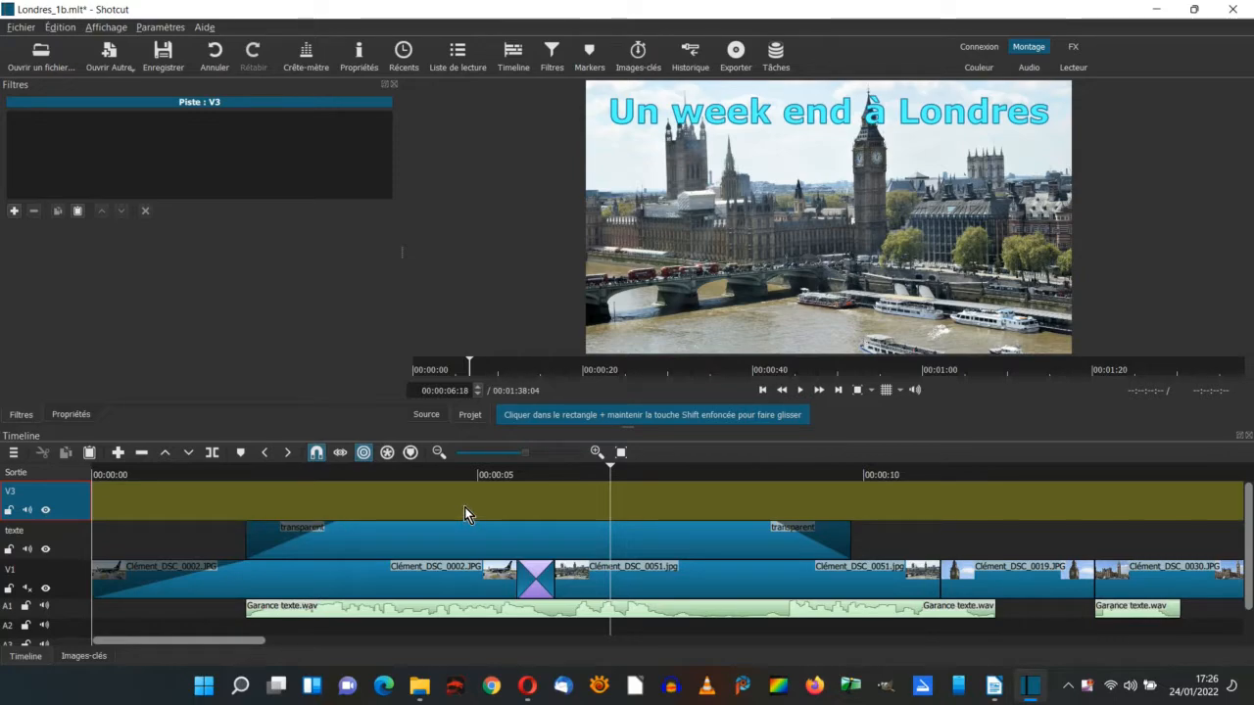
{"action": "key", "text": "ctrl+v"}
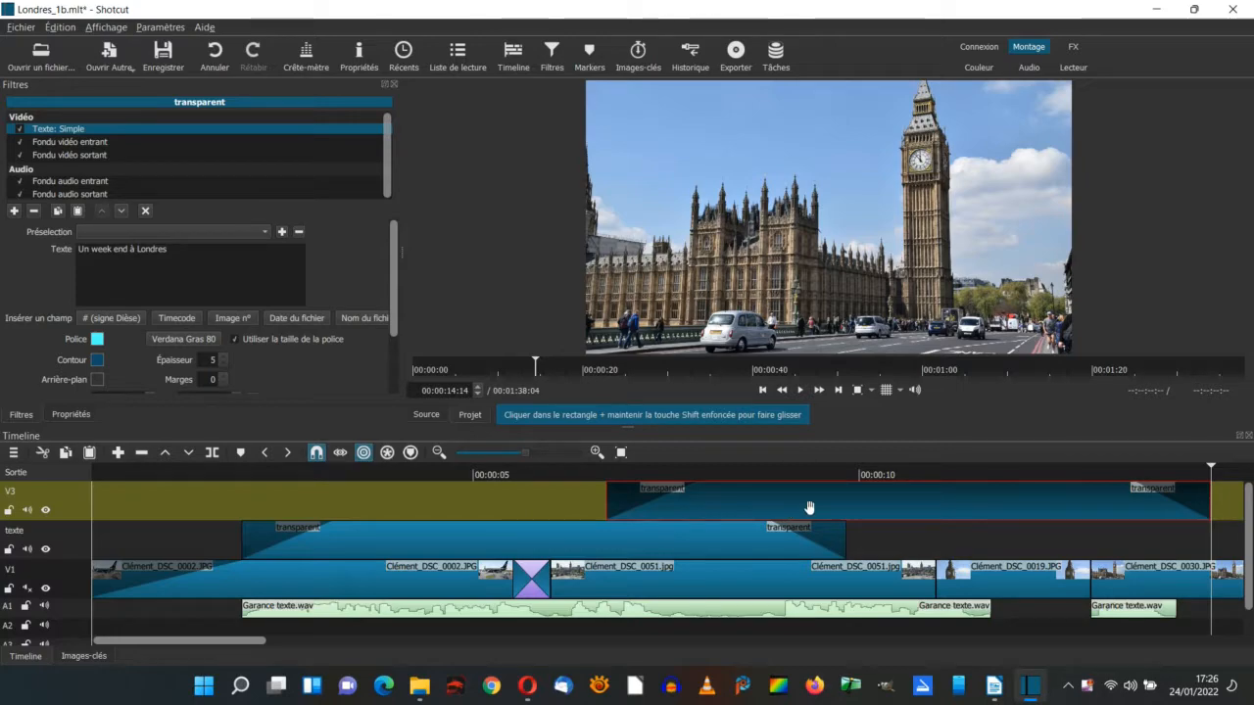
{"action": "left_click_drag", "start_coordinate": [807, 506], "coordinate": [434, 494]}
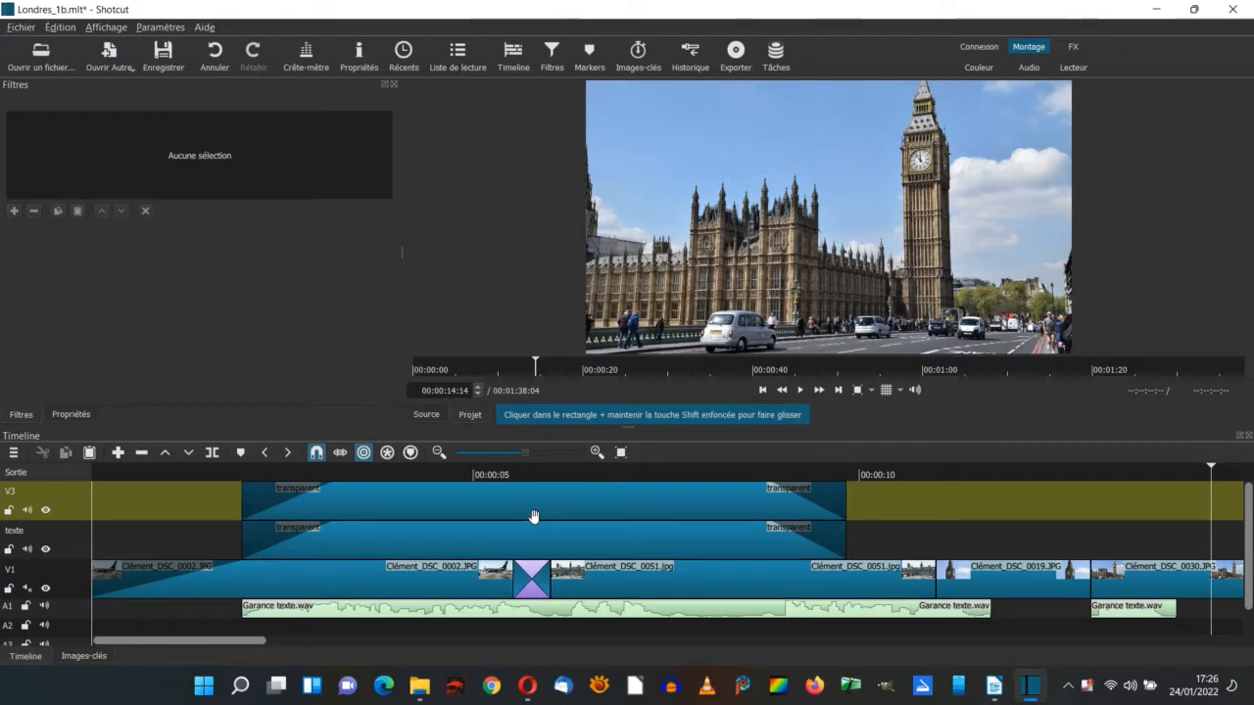
Set both the font colour and the outline colour of the texte track's title to black (#000000)
{"action": "left_click", "coordinate": [552, 542]}
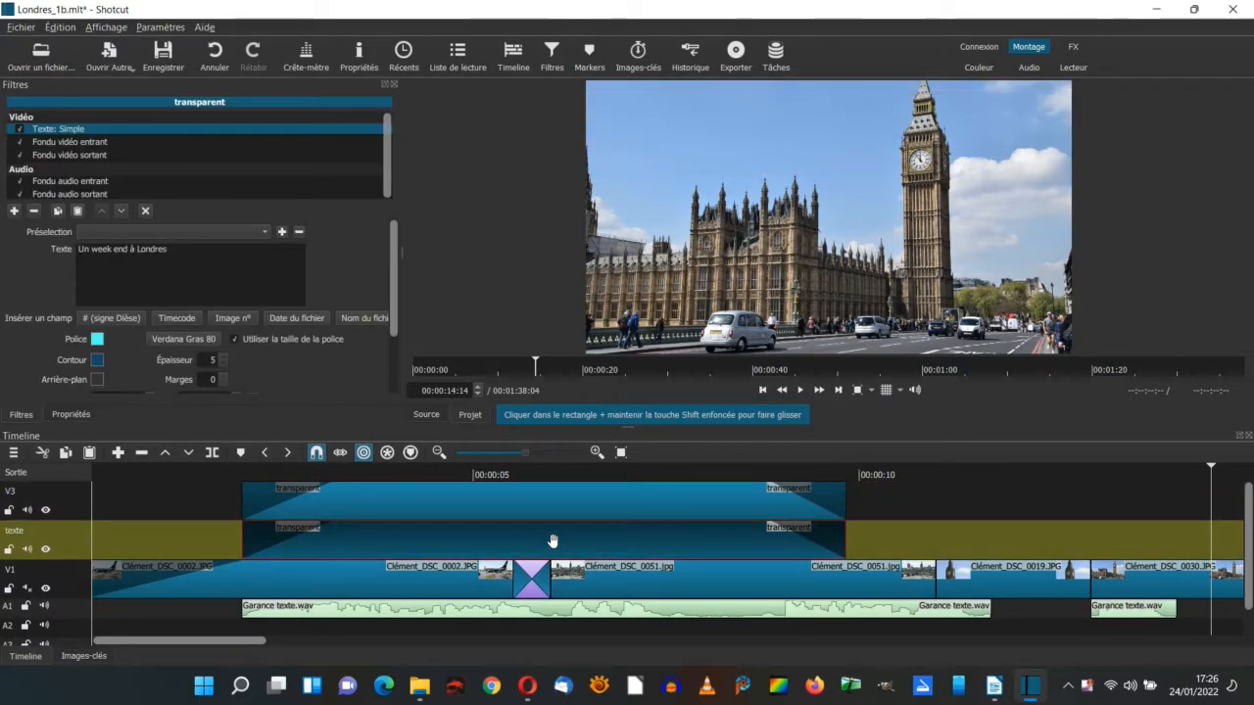
{"action": "left_click", "coordinate": [97, 342]}
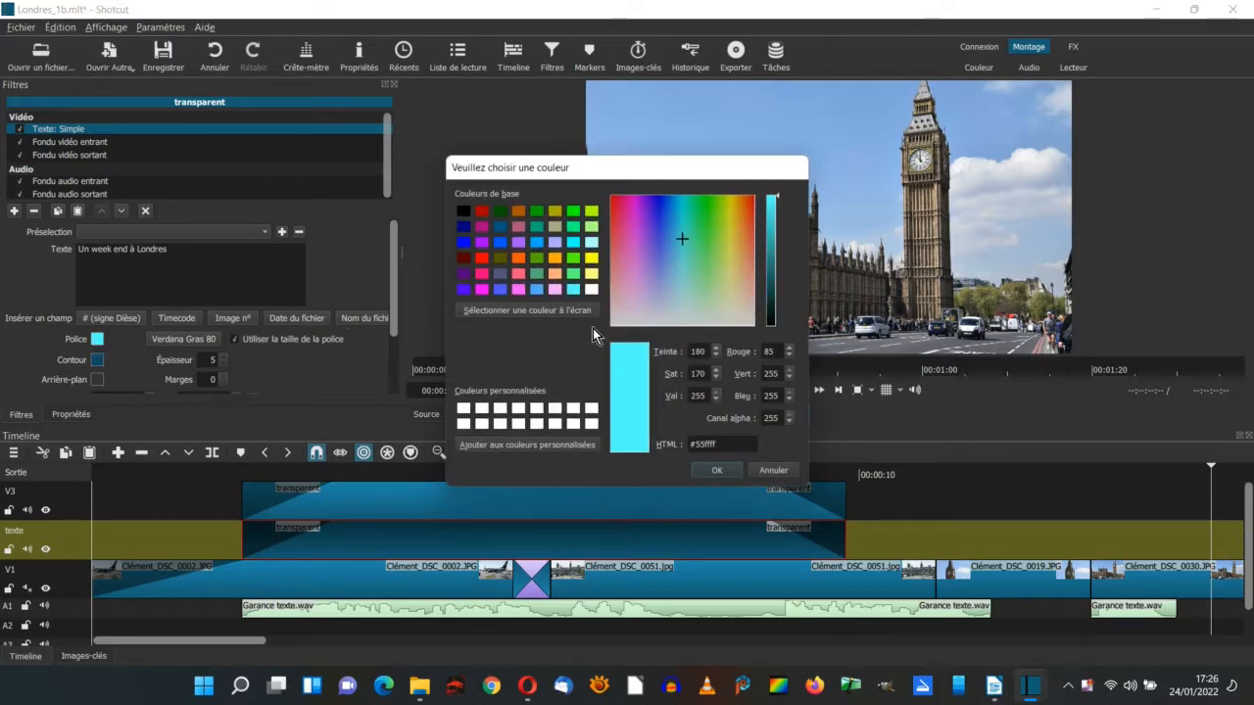
{"action": "left_click_drag", "start_coordinate": [780, 204], "coordinate": [767, 343]}
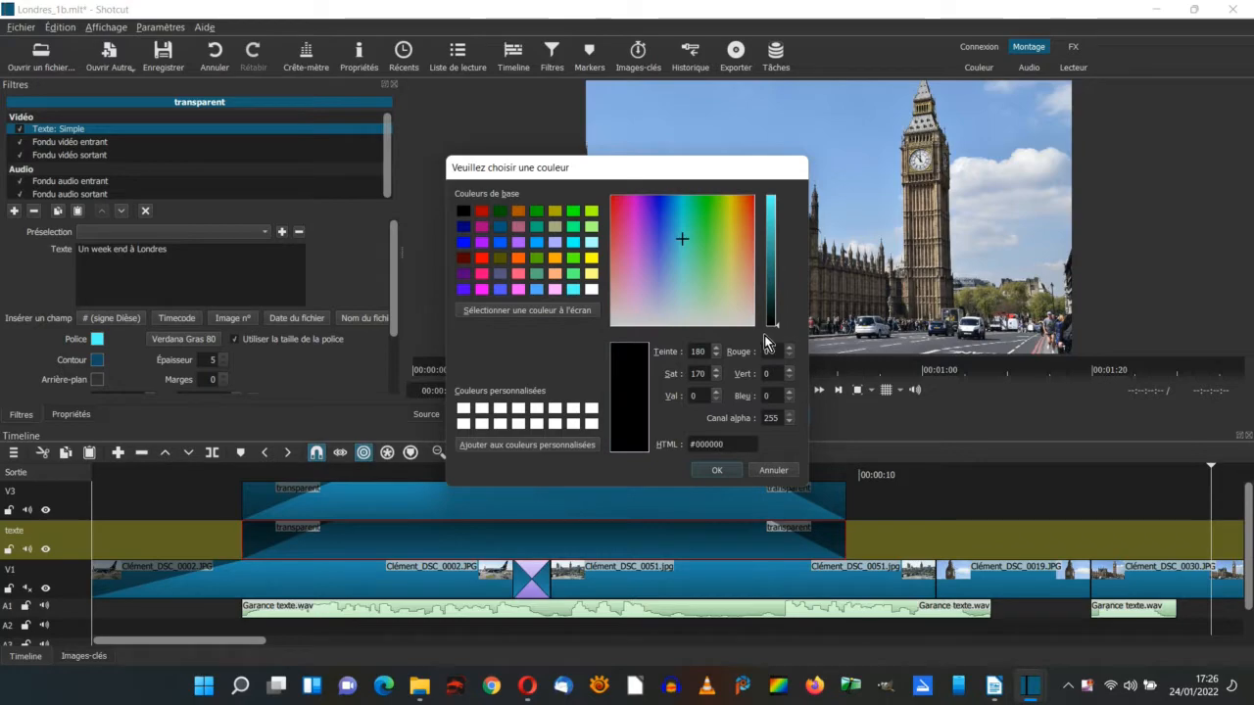
{"action": "left_click", "coordinate": [717, 471]}
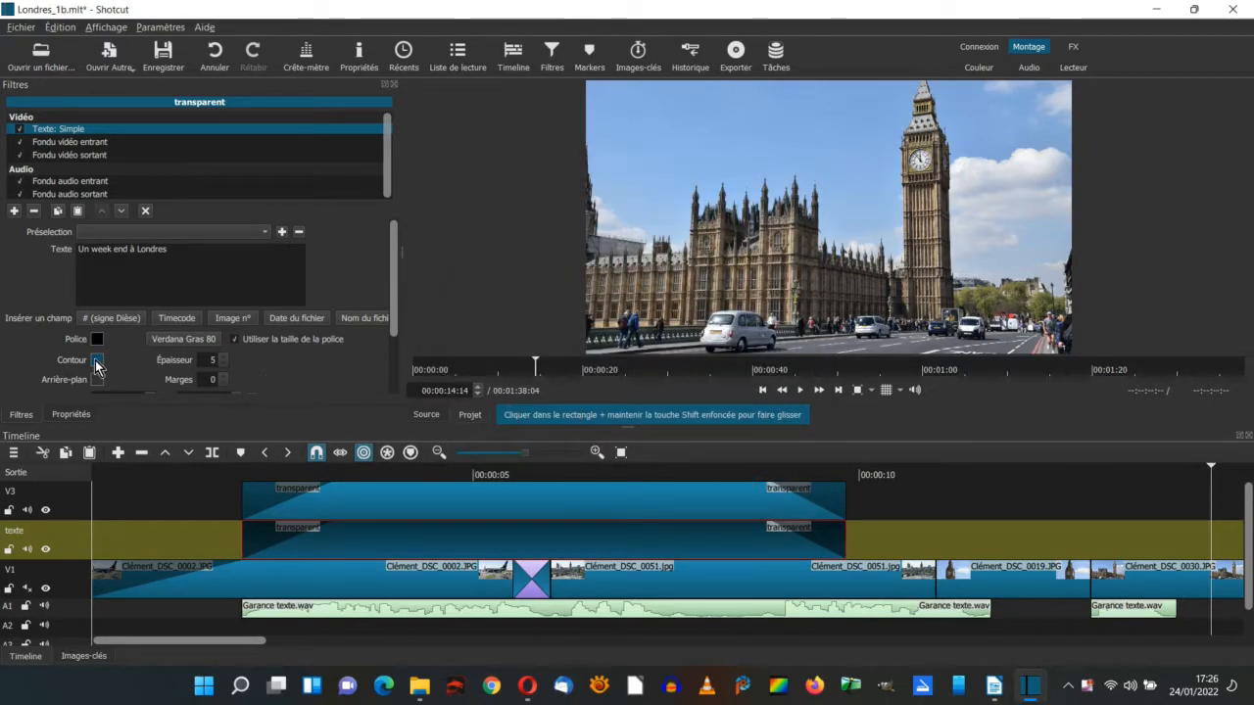
{"action": "left_click", "coordinate": [97, 361]}
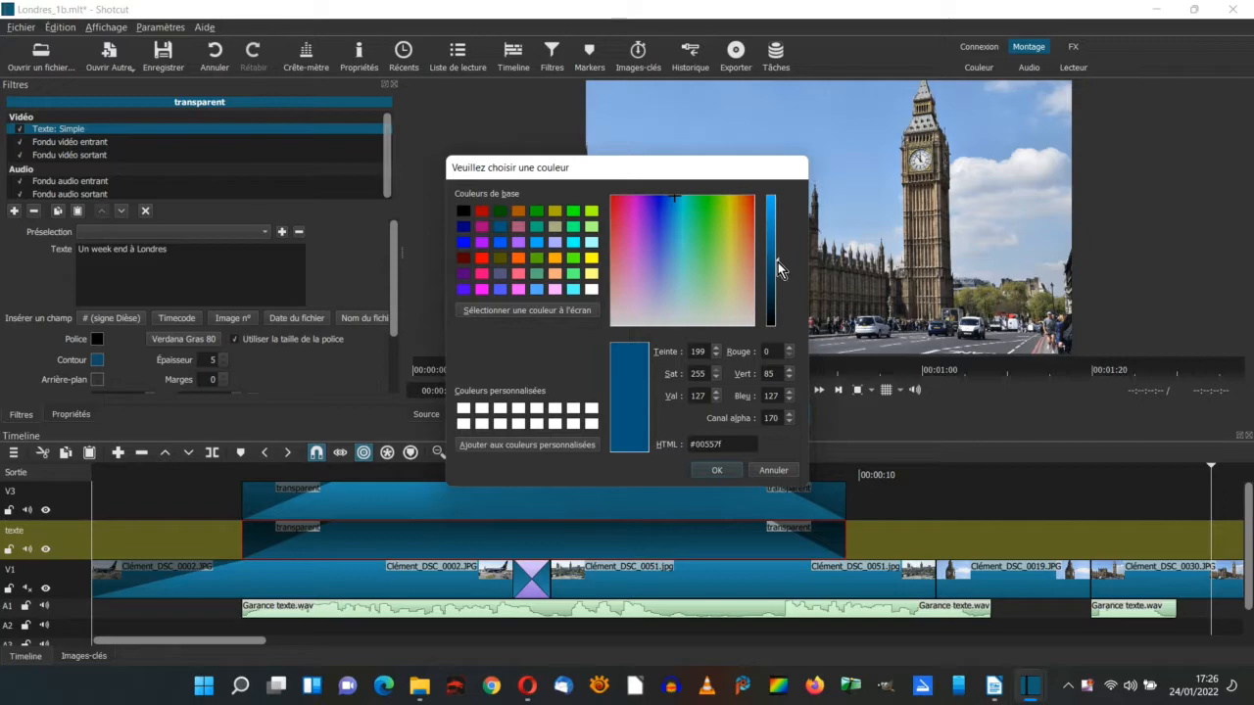
{"action": "left_click_drag", "start_coordinate": [778, 263], "coordinate": [776, 330]}
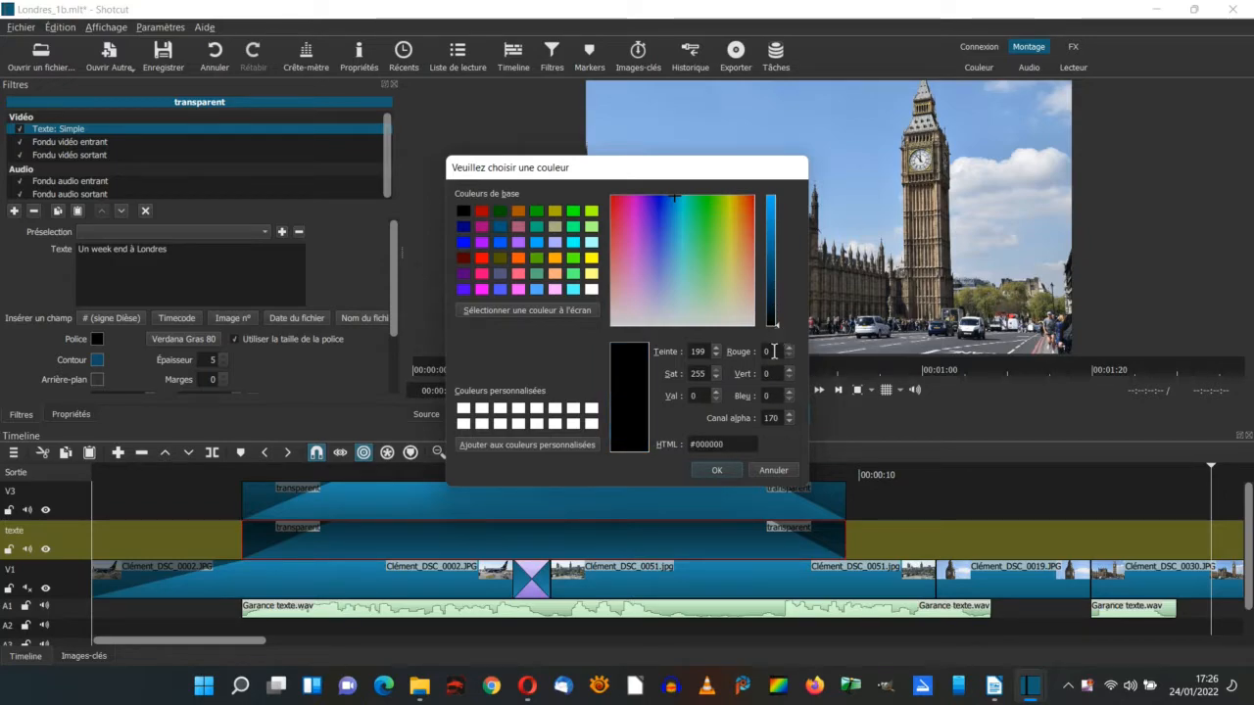
{"action": "left_click", "coordinate": [729, 471]}
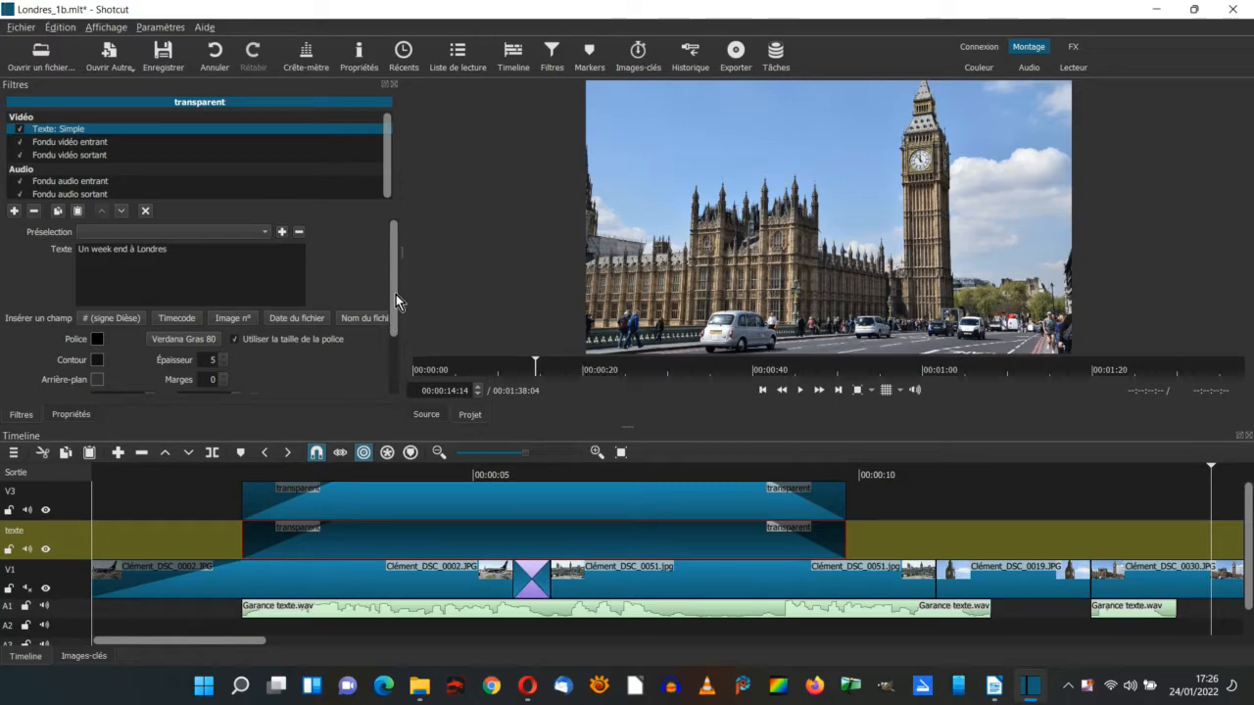
Offset the black title text to position -10, 45 so it forms a shadow behind the blue title
{"action": "left_click", "coordinate": [600, 476]}
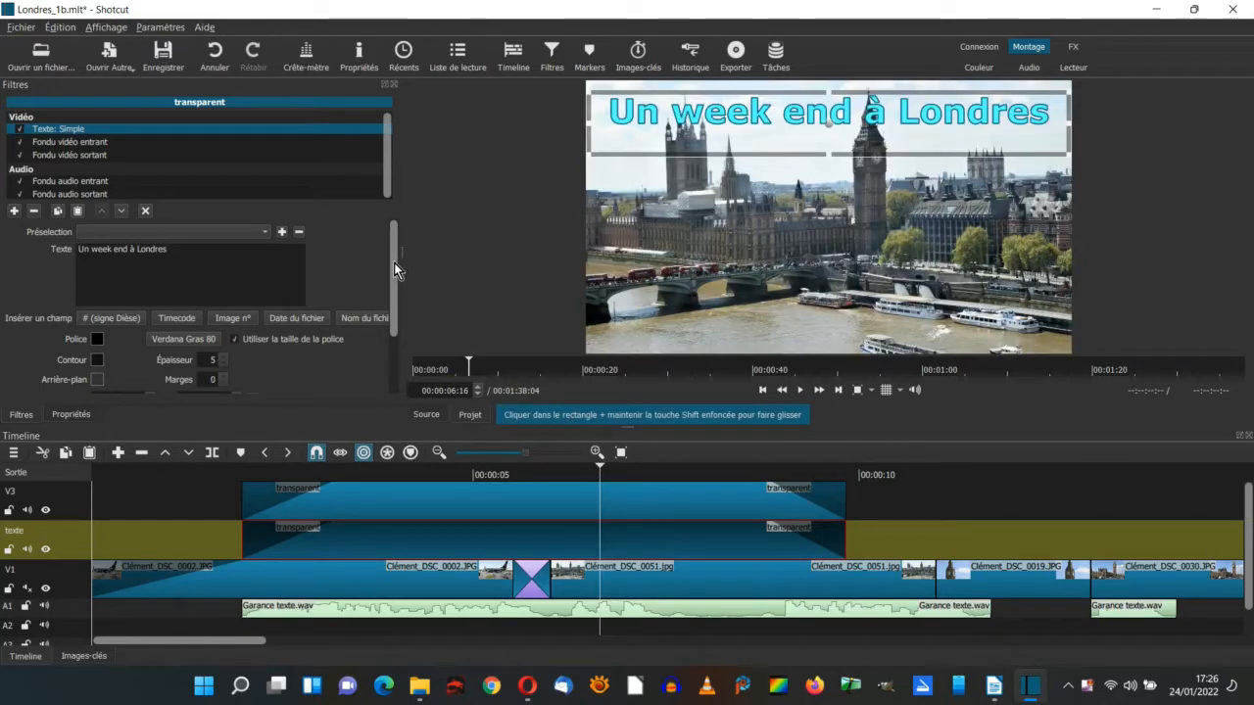
{"action": "left_click_drag", "start_coordinate": [394, 263], "coordinate": [388, 339]}
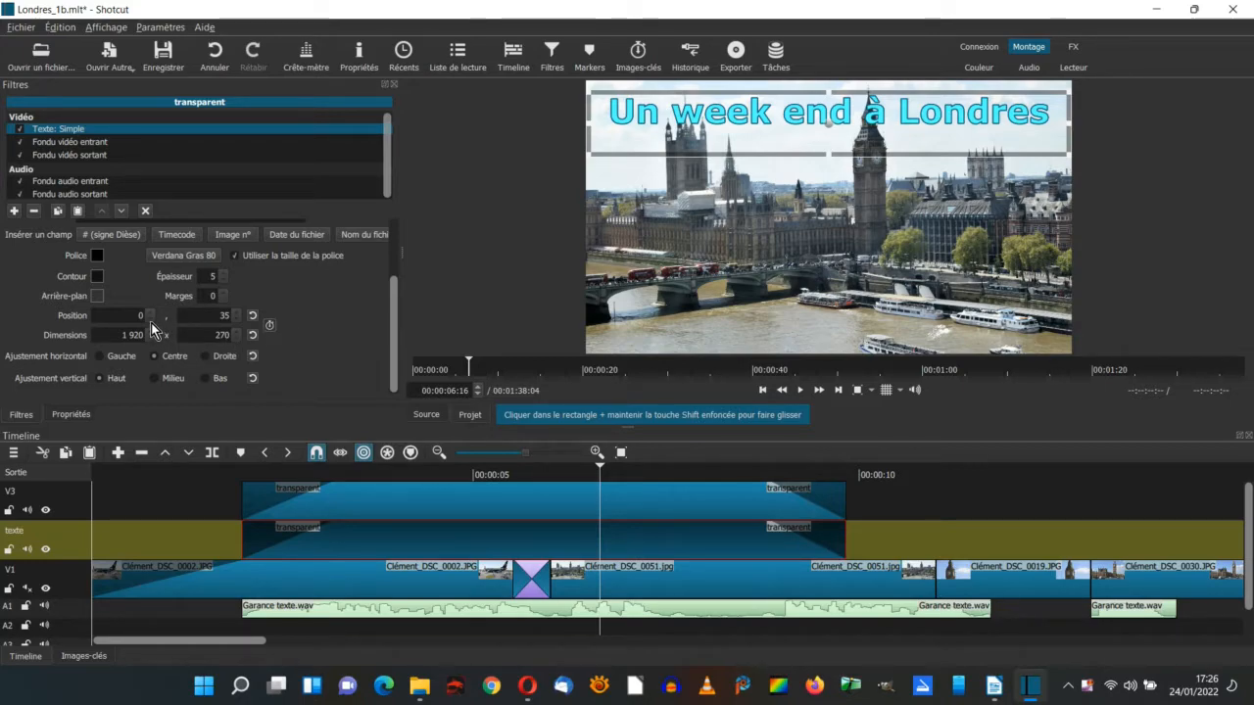
{"action": "scroll", "coordinate": [151, 323], "scroll_direction": "down", "scroll_amount": 5}
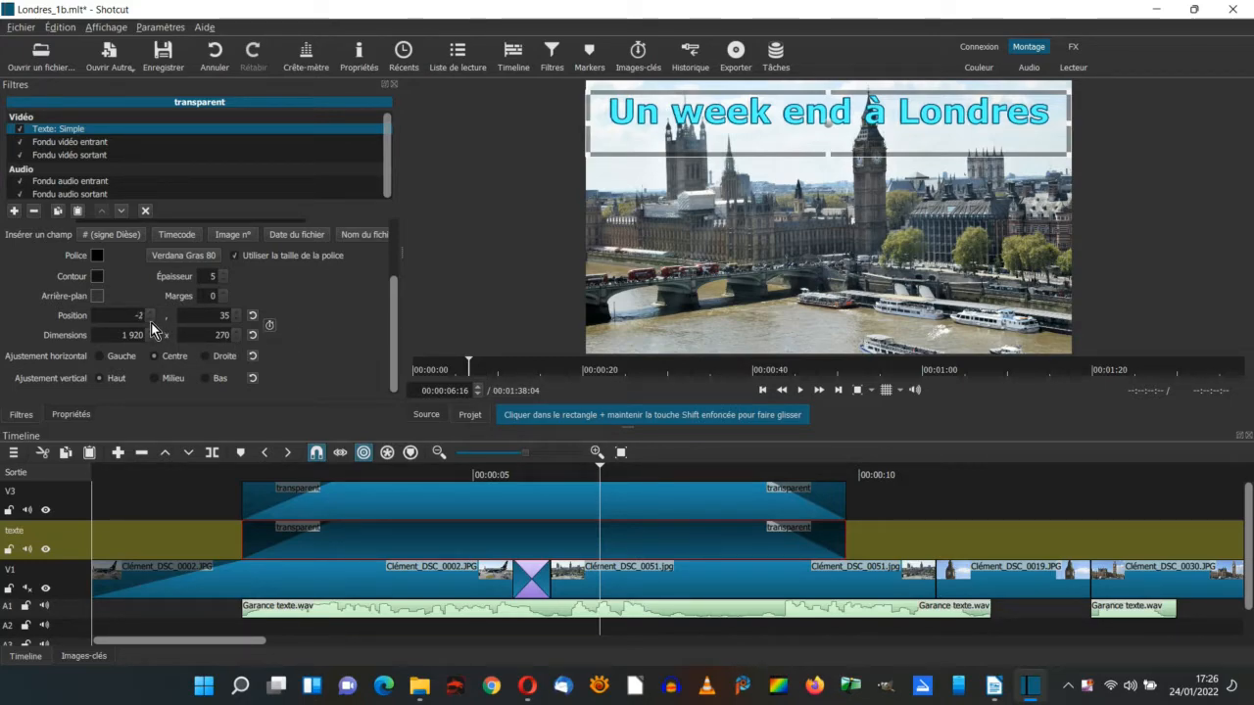
{"action": "scroll", "coordinate": [152, 329], "scroll_direction": "down", "scroll_amount": 5}
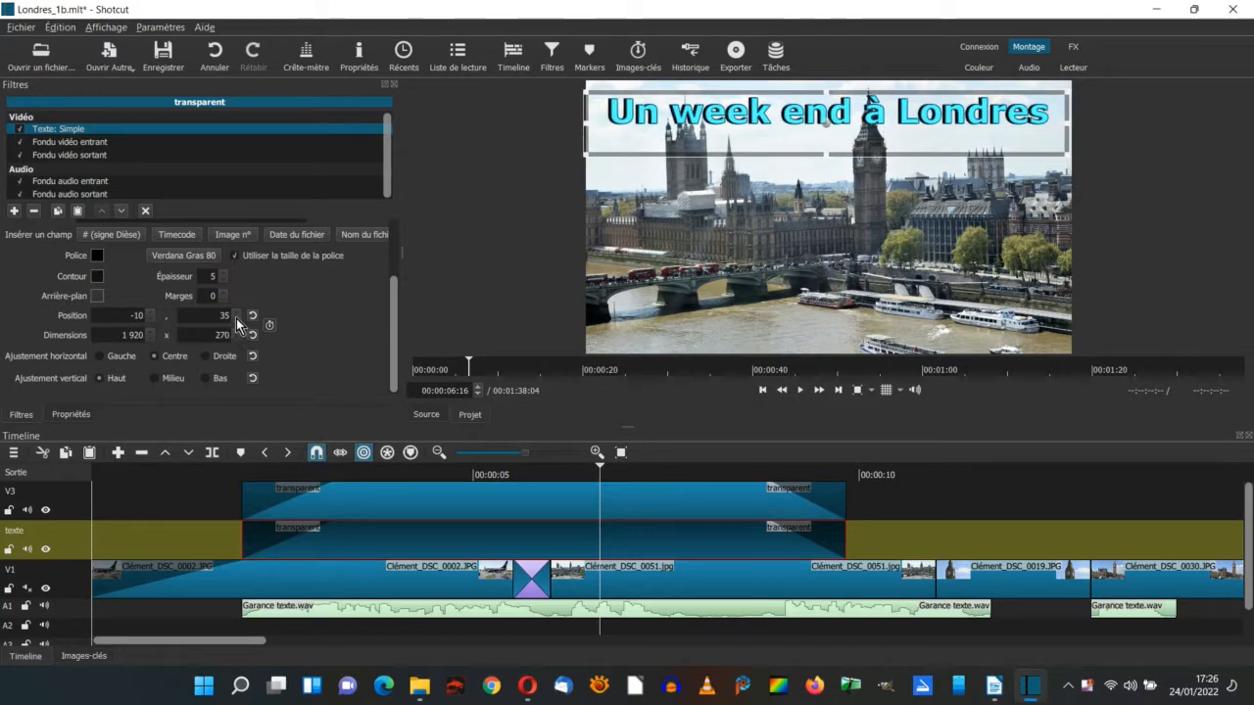
{"action": "scroll", "coordinate": [237, 316], "scroll_direction": "up", "scroll_amount": 7}
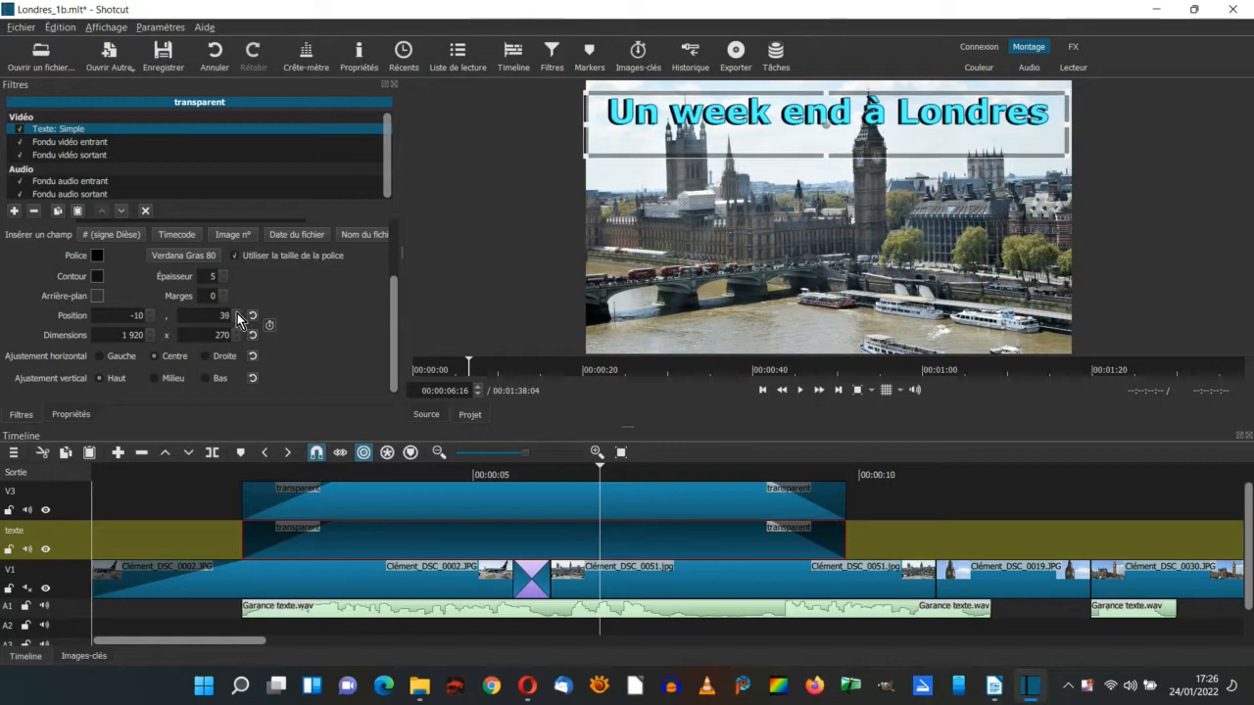
{"action": "scroll", "coordinate": [237, 316], "scroll_direction": "up", "scroll_amount": 3}
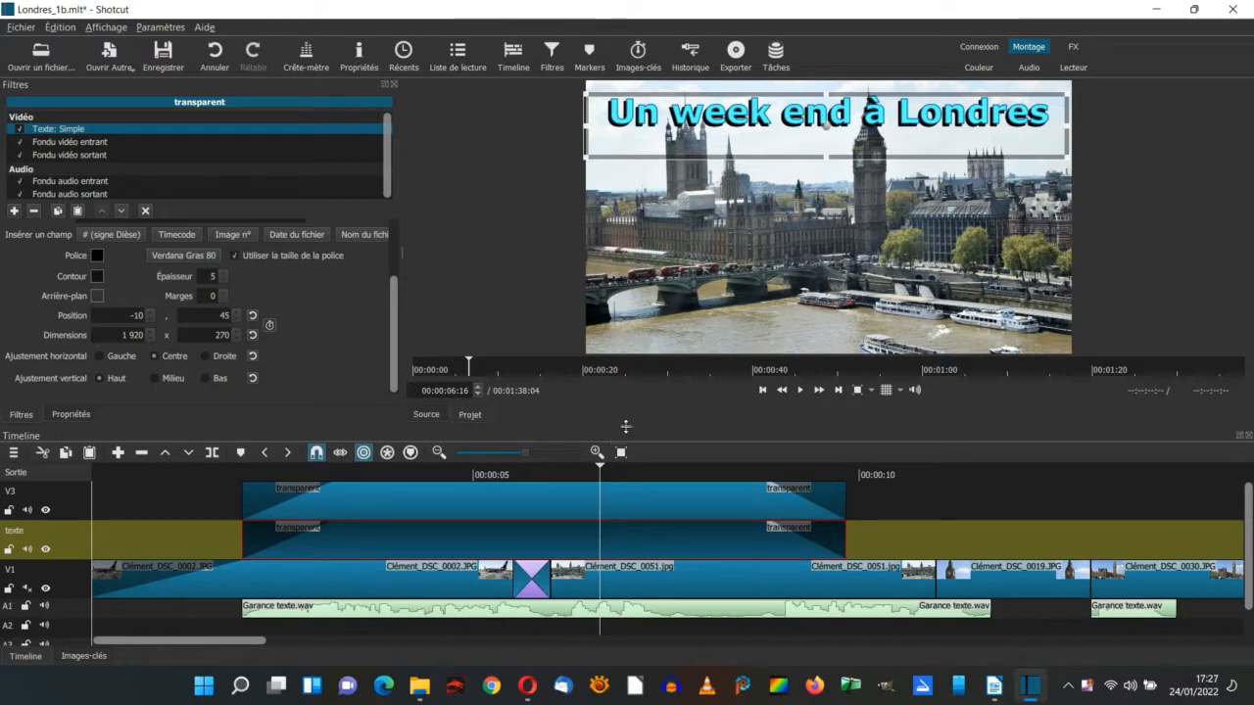
Enlarge the preview and add a Flou: Dimensions filter to the black title, with width and height both 8 px
{"action": "left_click_drag", "start_coordinate": [625, 426], "coordinate": [624, 495]}
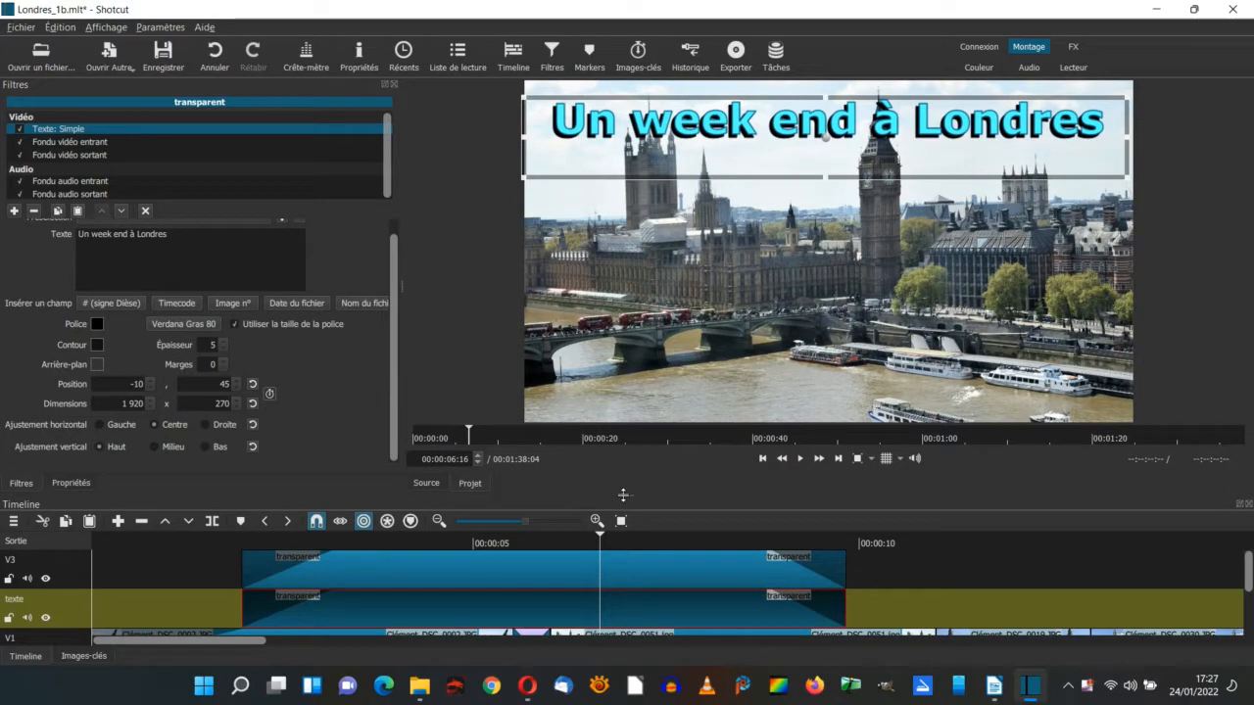
{"action": "left_click", "coordinate": [15, 211]}
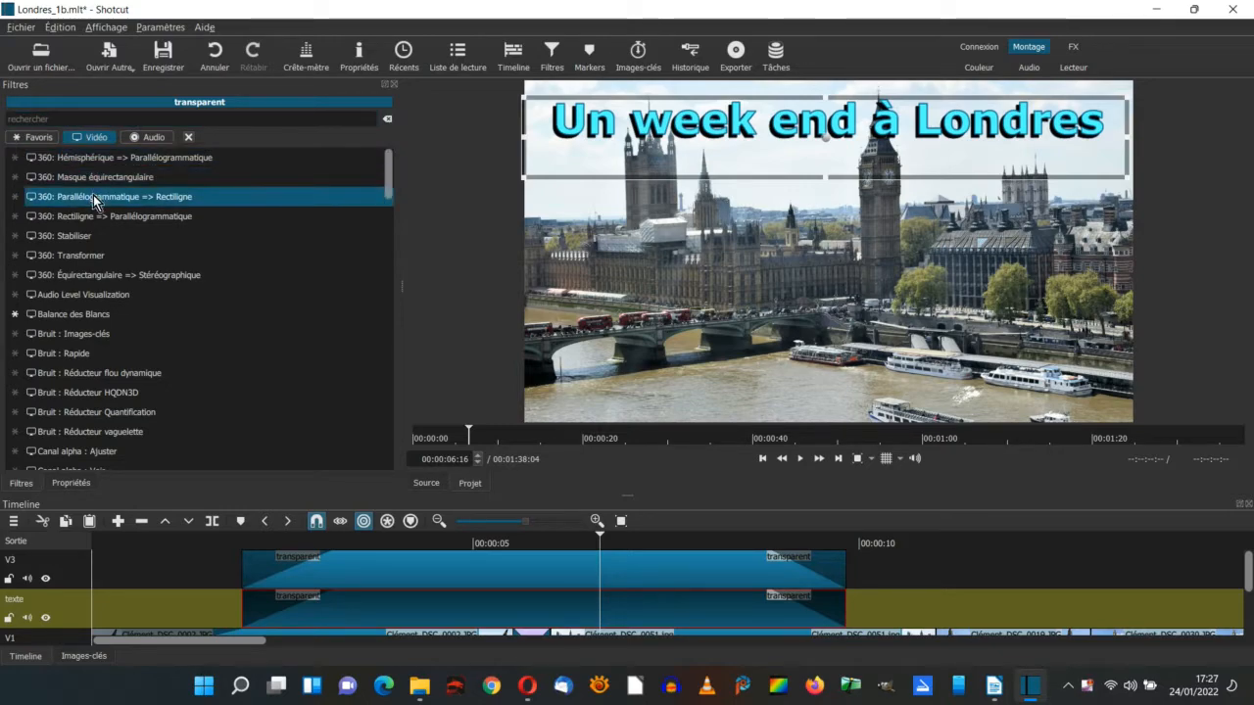
{"action": "scroll", "coordinate": [98, 277], "scroll_direction": "down", "scroll_amount": 3}
{"action": "scroll", "coordinate": [102, 274], "scroll_direction": "down", "scroll_amount": 6}
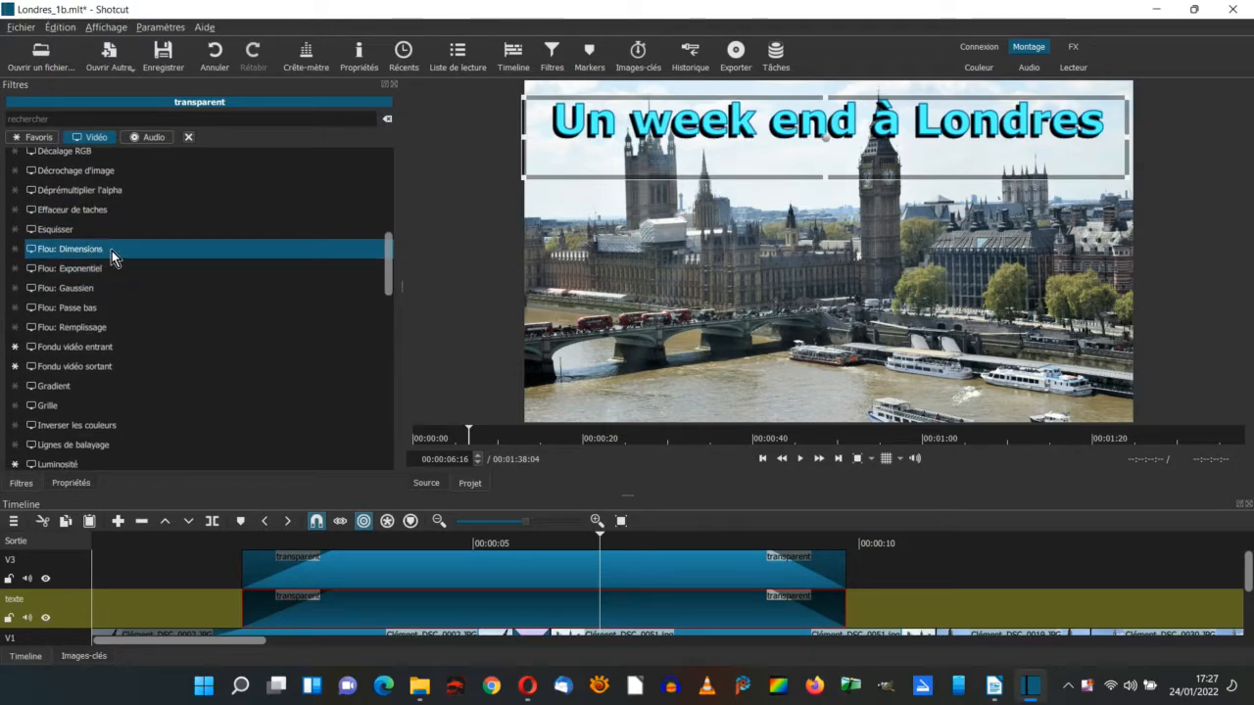
{"action": "left_click", "coordinate": [111, 249]}
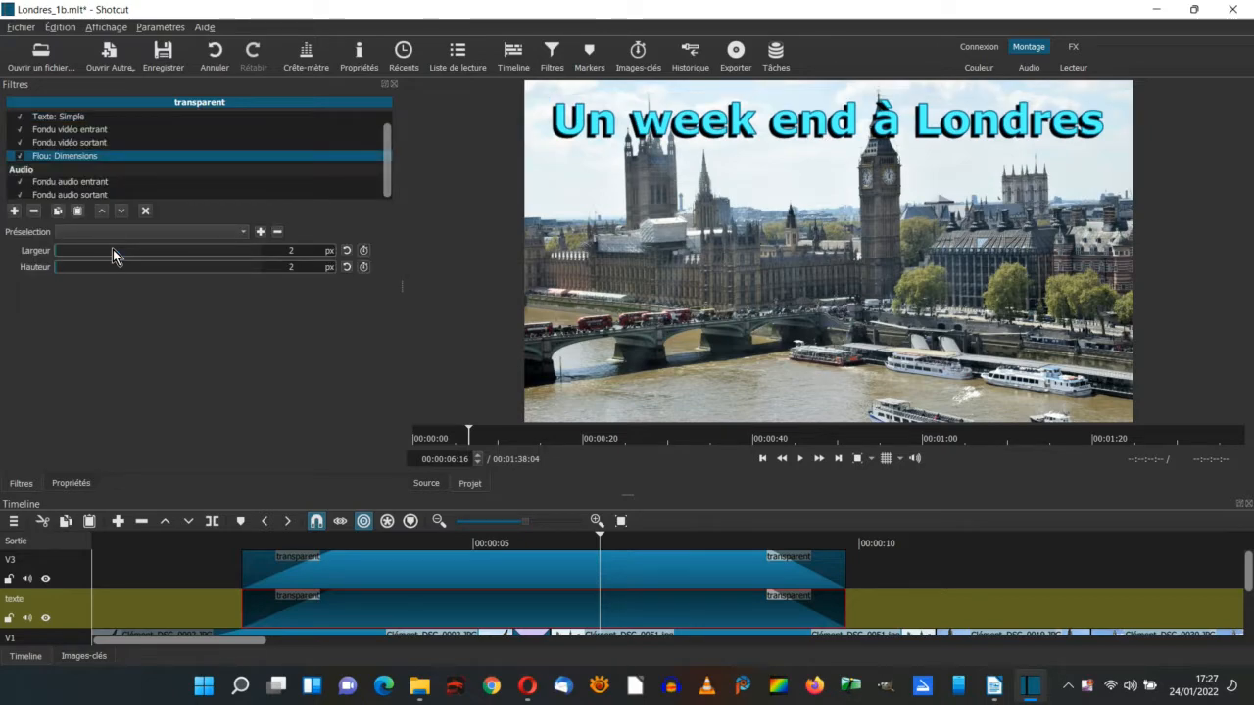
{"action": "type", "text": "8"}
{"action": "double_click", "coordinate": [291, 273]}
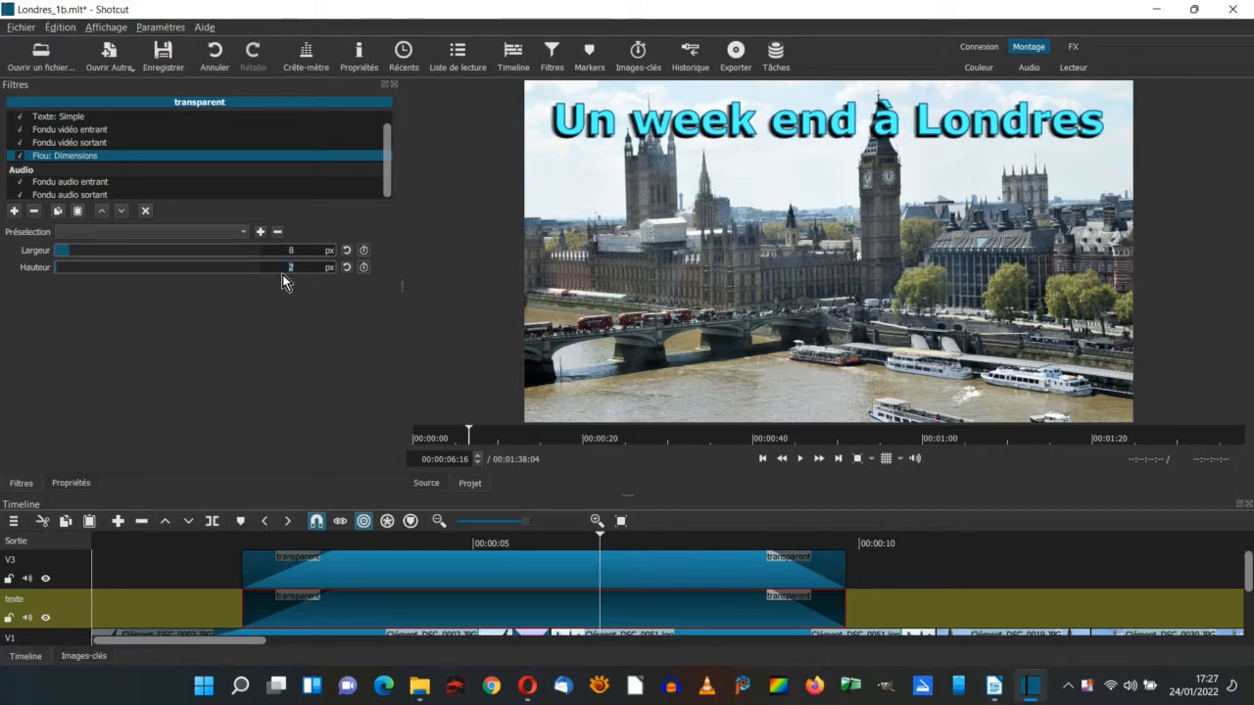
{"action": "type", "text": "8"}
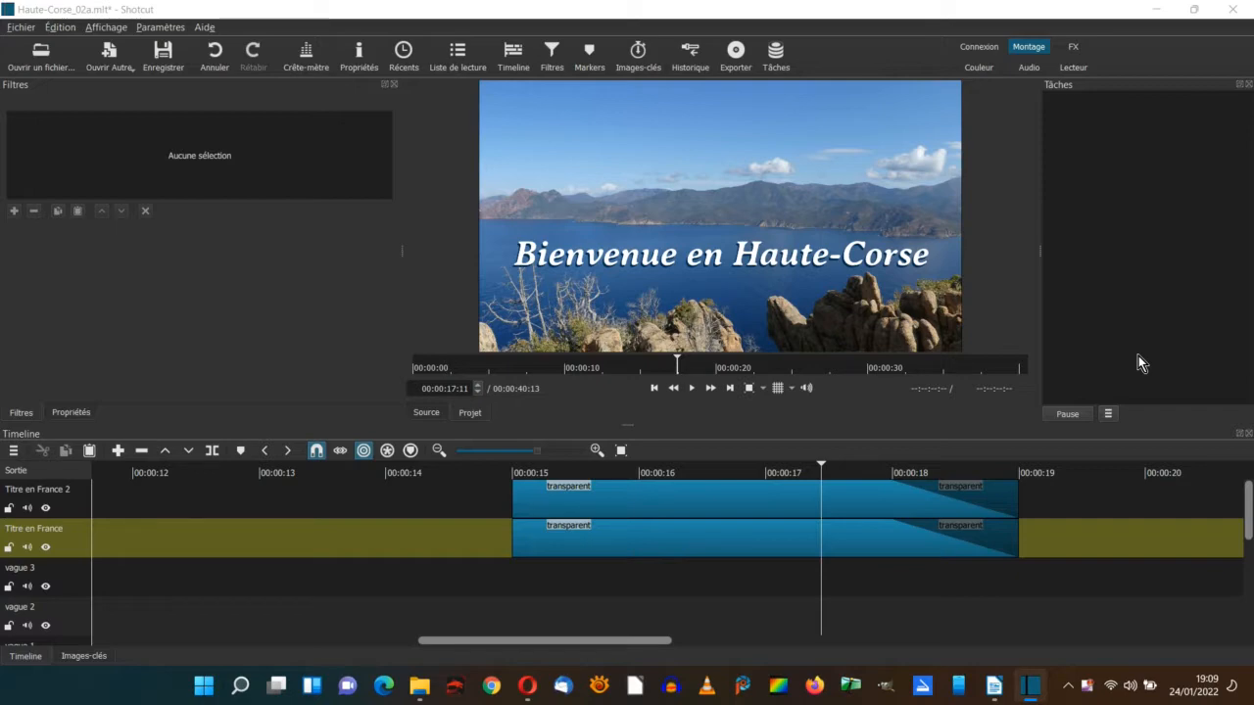
In the Haute-Corse_02a project, play the photo transition on the Titre Partir track from about 20 s to 24 s
{"action": "left_click_drag", "start_coordinate": [1249, 517], "coordinate": [1249, 566]}
{"action": "left_click_drag", "start_coordinate": [625, 641], "coordinate": [709, 643]}
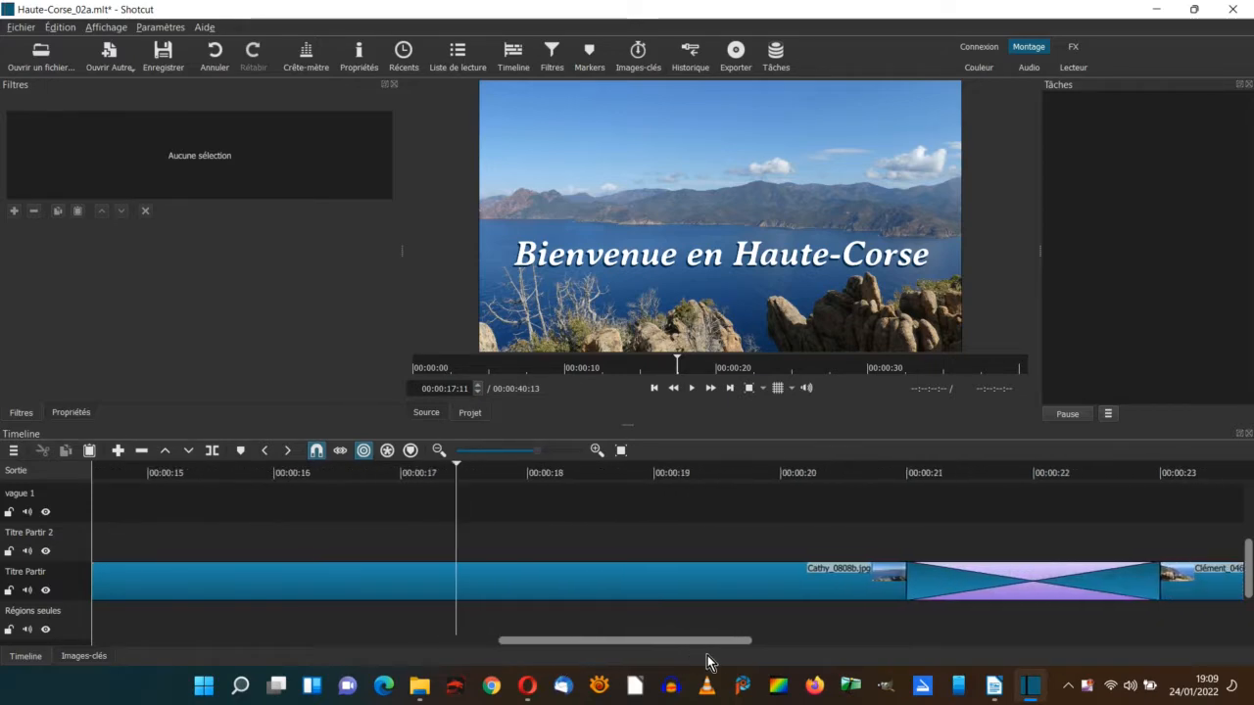
{"action": "left_click", "coordinate": [786, 472]}
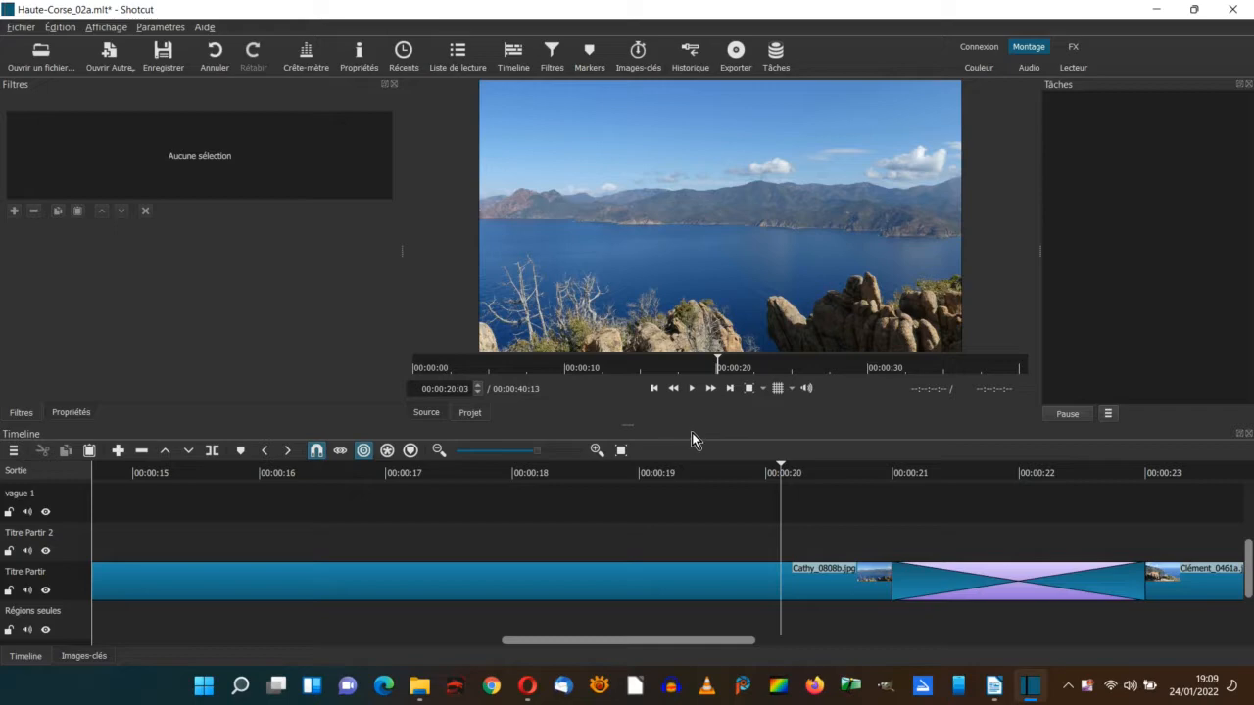
{"action": "key", "text": "space"}
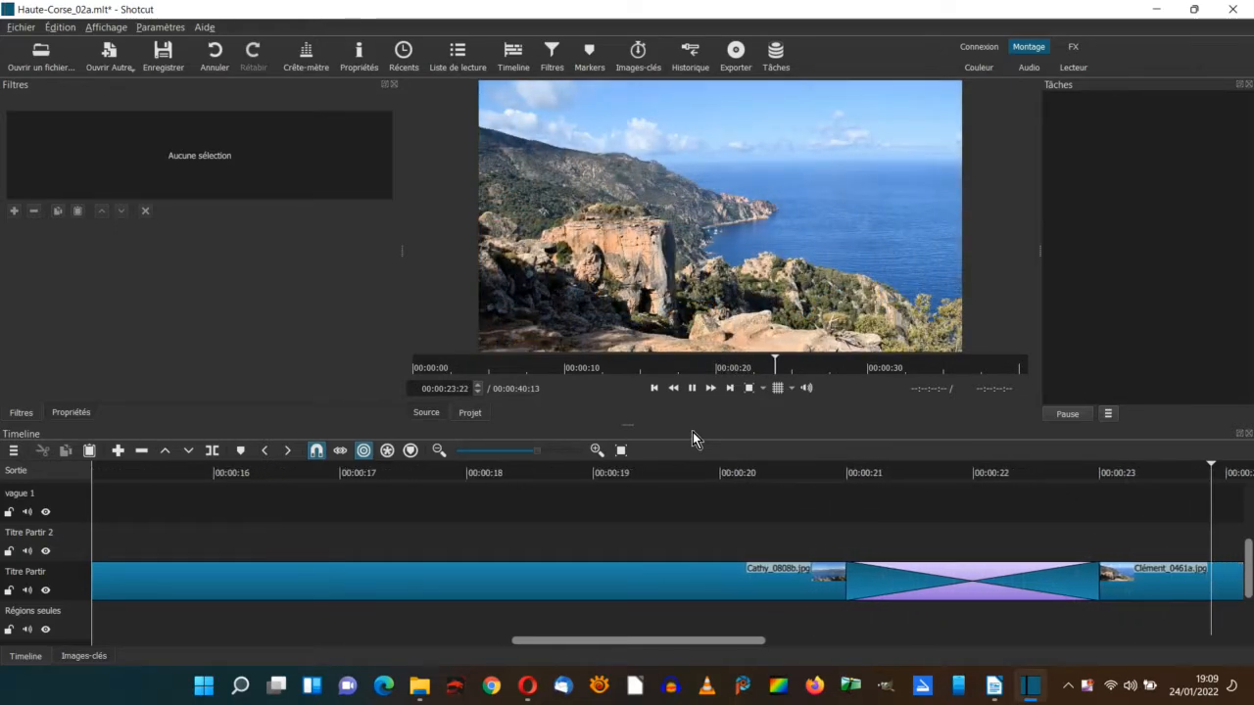
{"action": "key", "text": "space"}
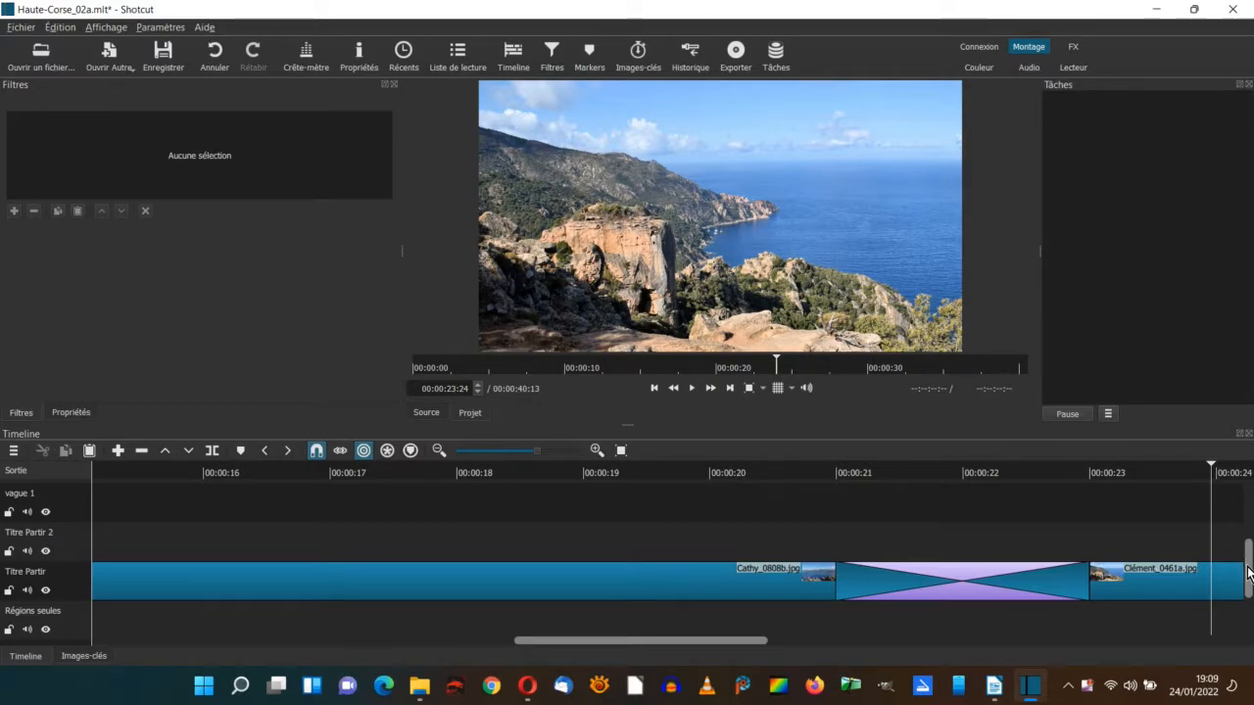
Return to the Bienvenue en Haute-Corse title at 00:00:16:09 and create a transparent colour clip
{"action": "left_click_drag", "start_coordinate": [1249, 573], "coordinate": [1250, 507]}
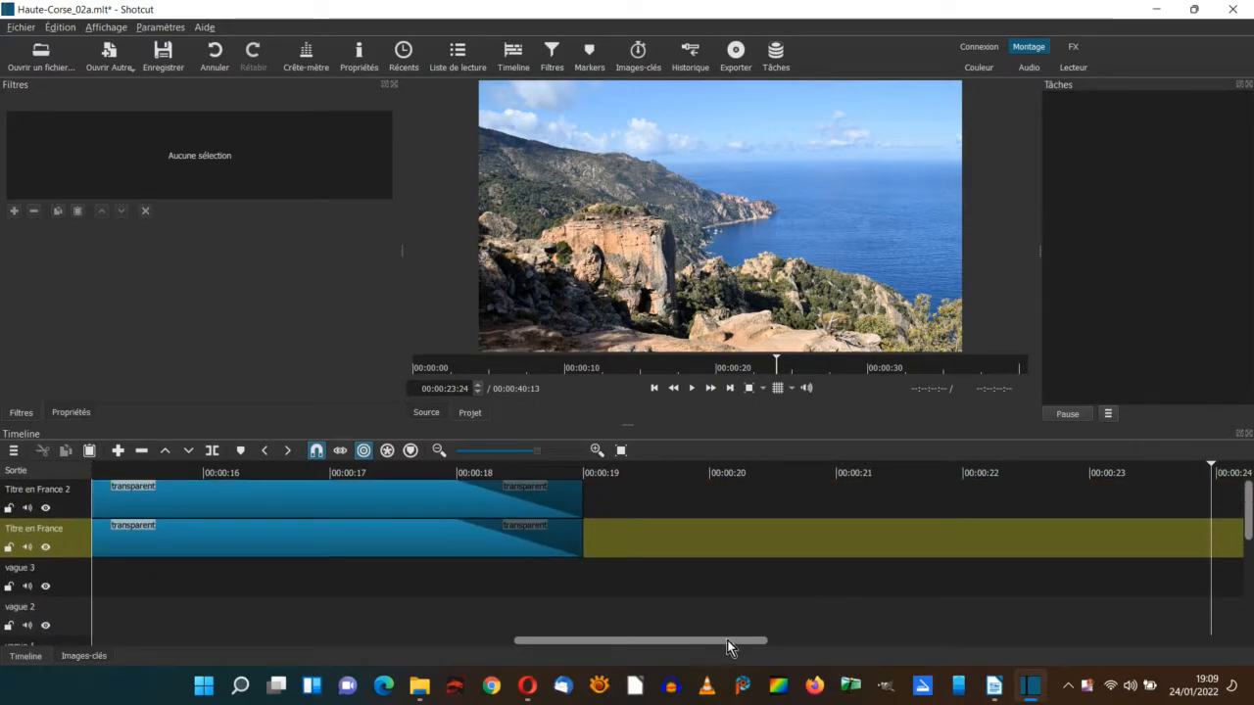
{"action": "left_click_drag", "start_coordinate": [727, 641], "coordinate": [606, 637]}
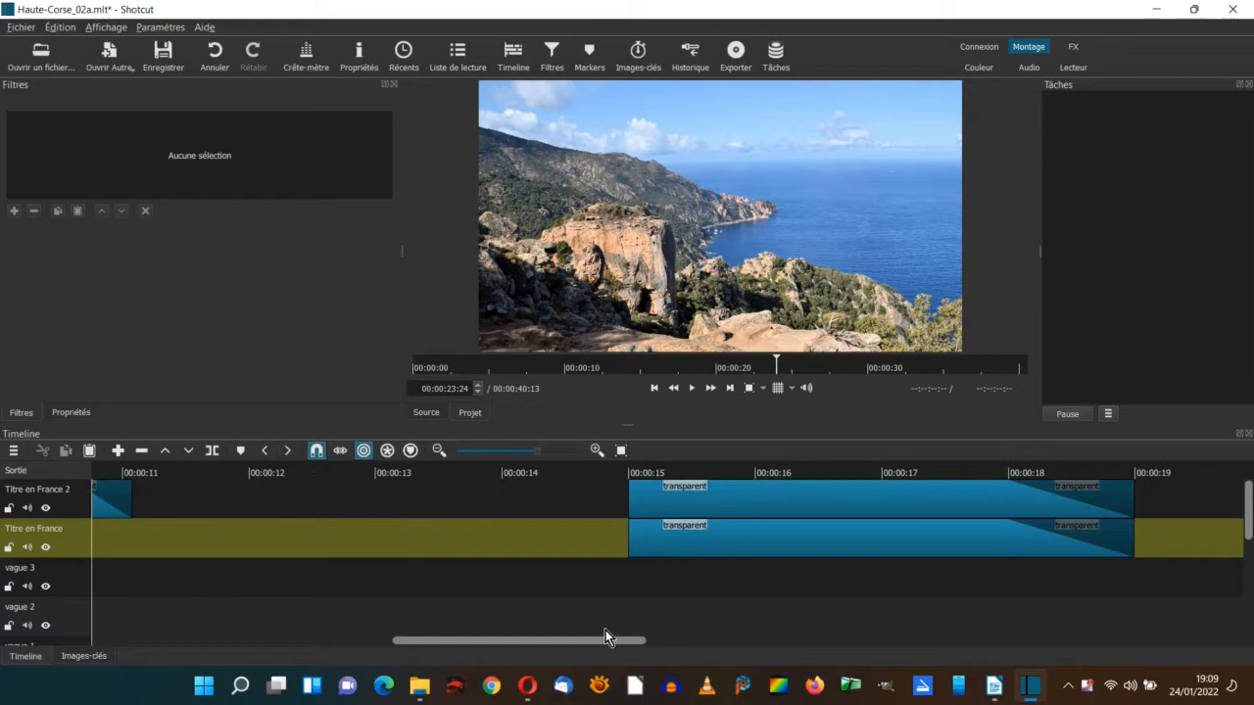
{"action": "left_click", "coordinate": [837, 473]}
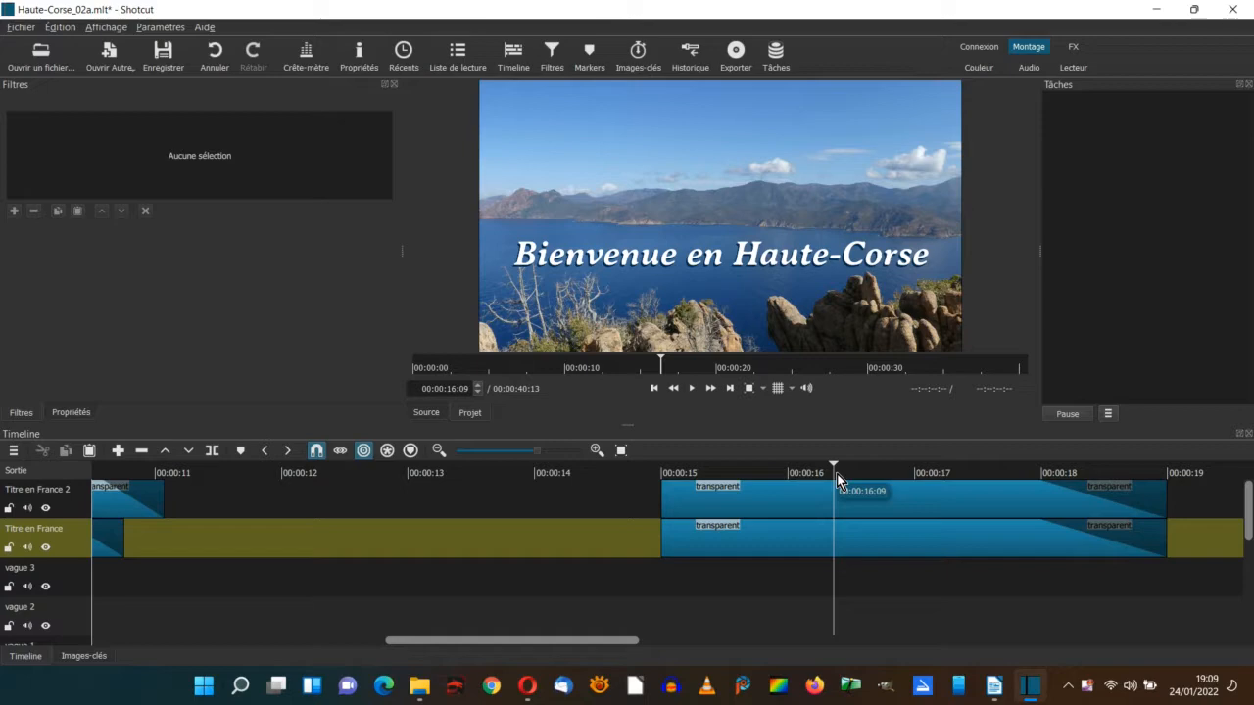
{"action": "left_click", "coordinate": [110, 58]}
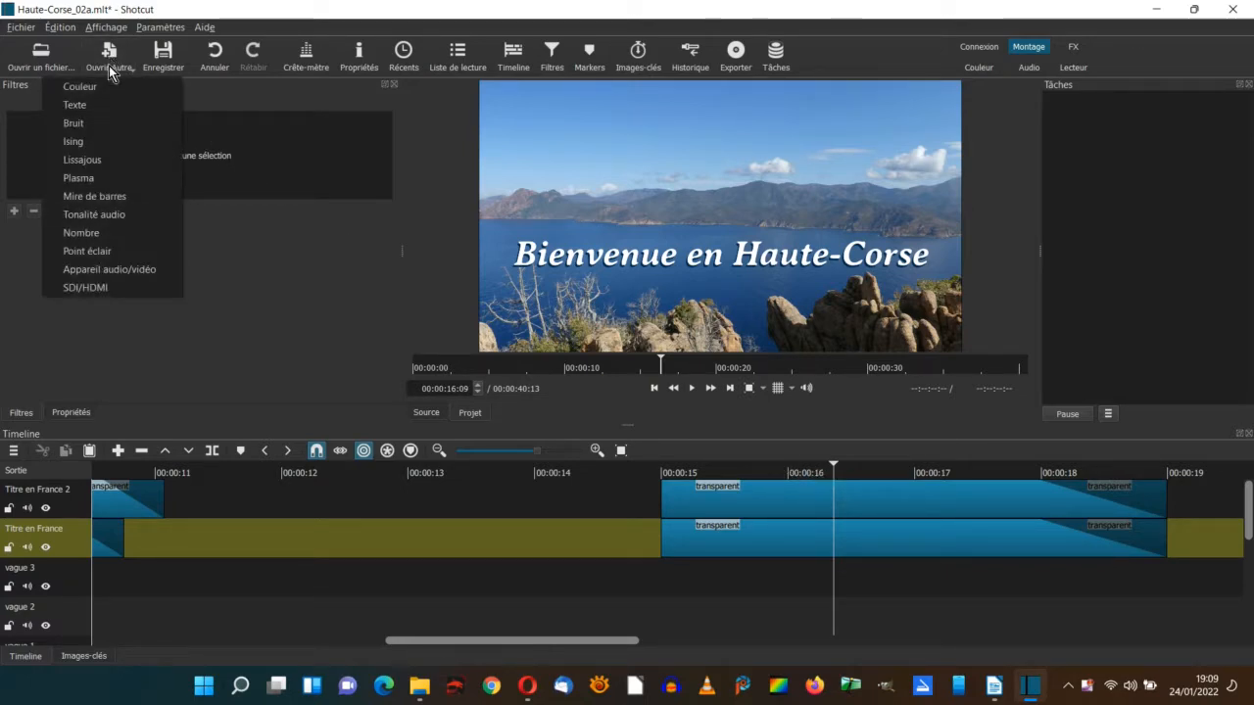
{"action": "left_click", "coordinate": [100, 90]}
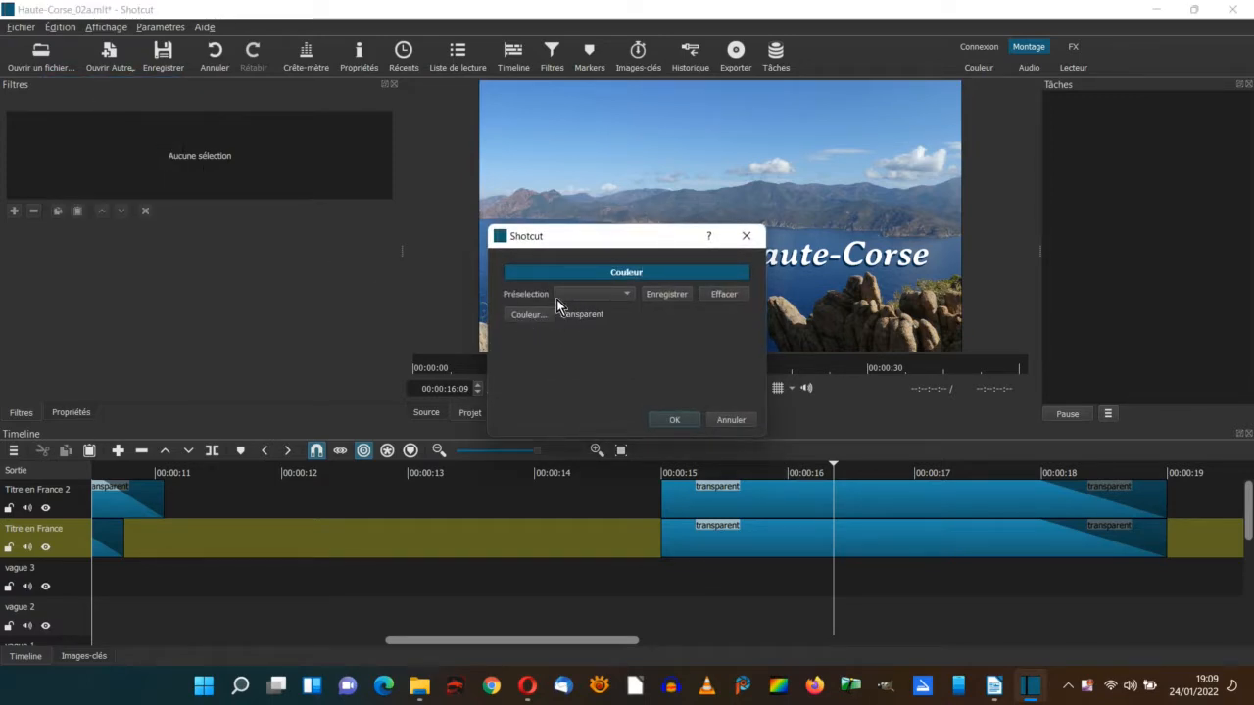
{"action": "left_click", "coordinate": [674, 420]}
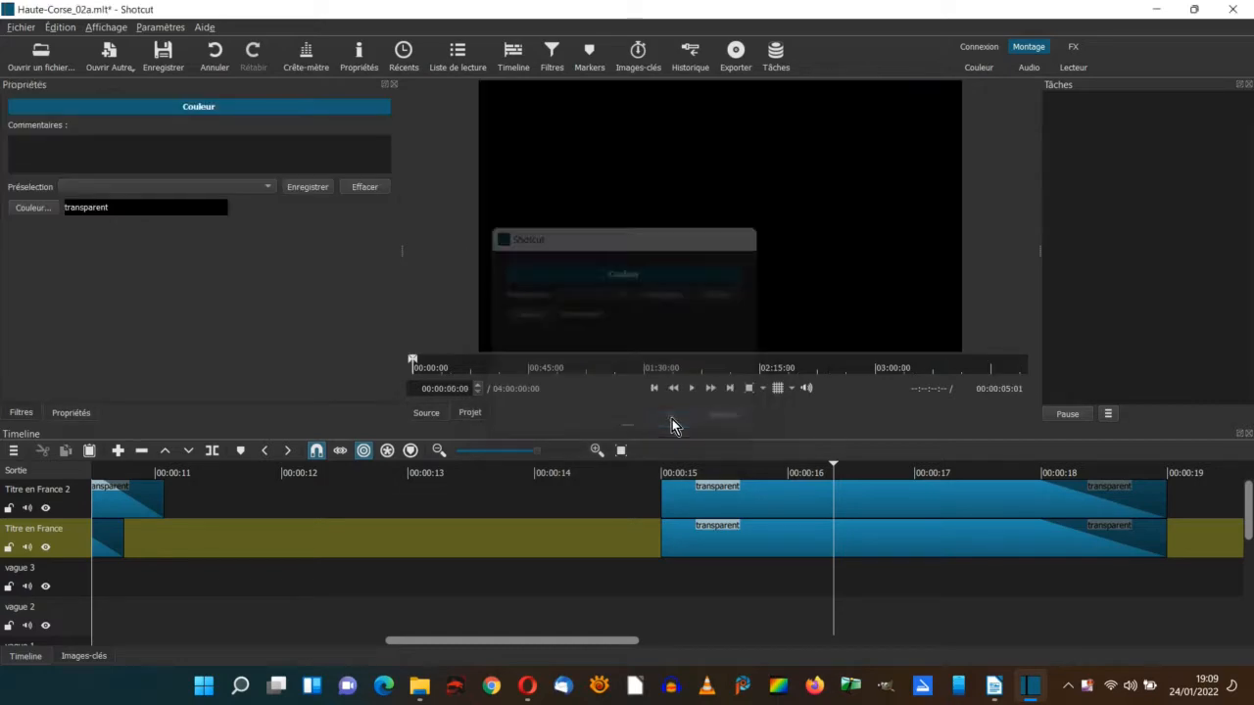
Place the transparent clip at 00:00:12 on Titre en France 2 and a second new transparent colour clip at 00:00:12 on Titre en France
{"action": "key", "text": "space"}
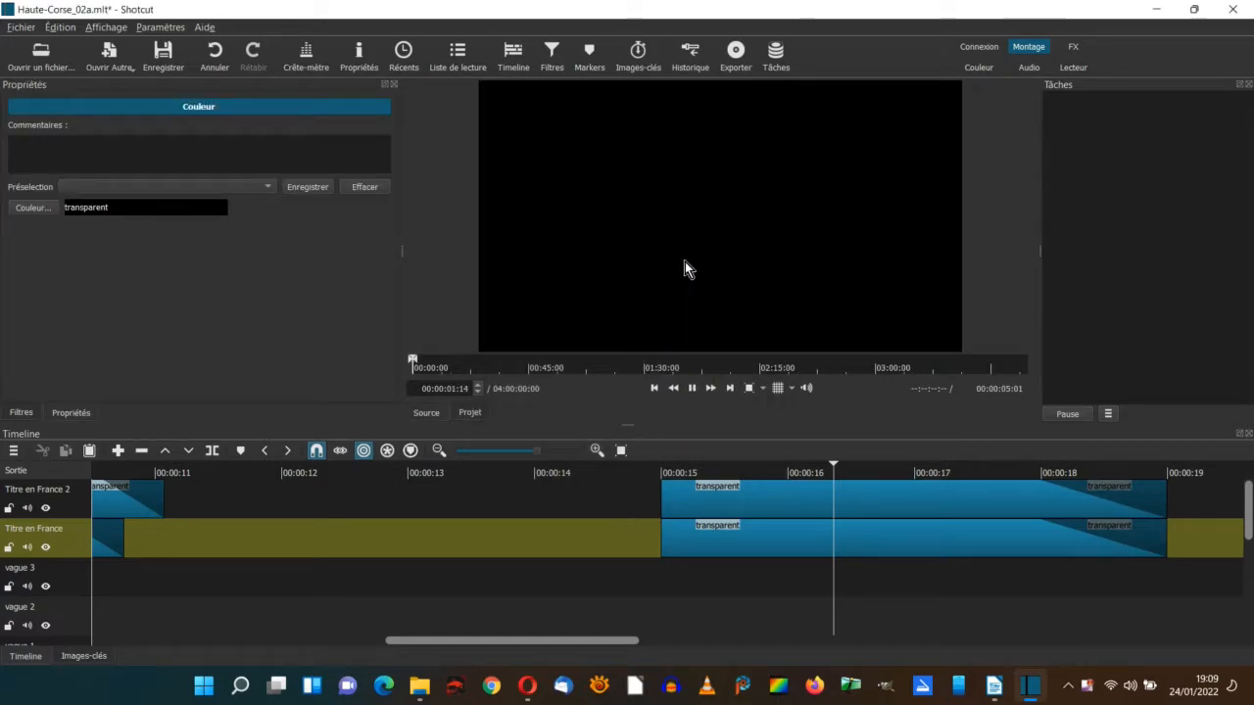
{"action": "left_click_drag", "start_coordinate": [684, 269], "coordinate": [283, 492]}
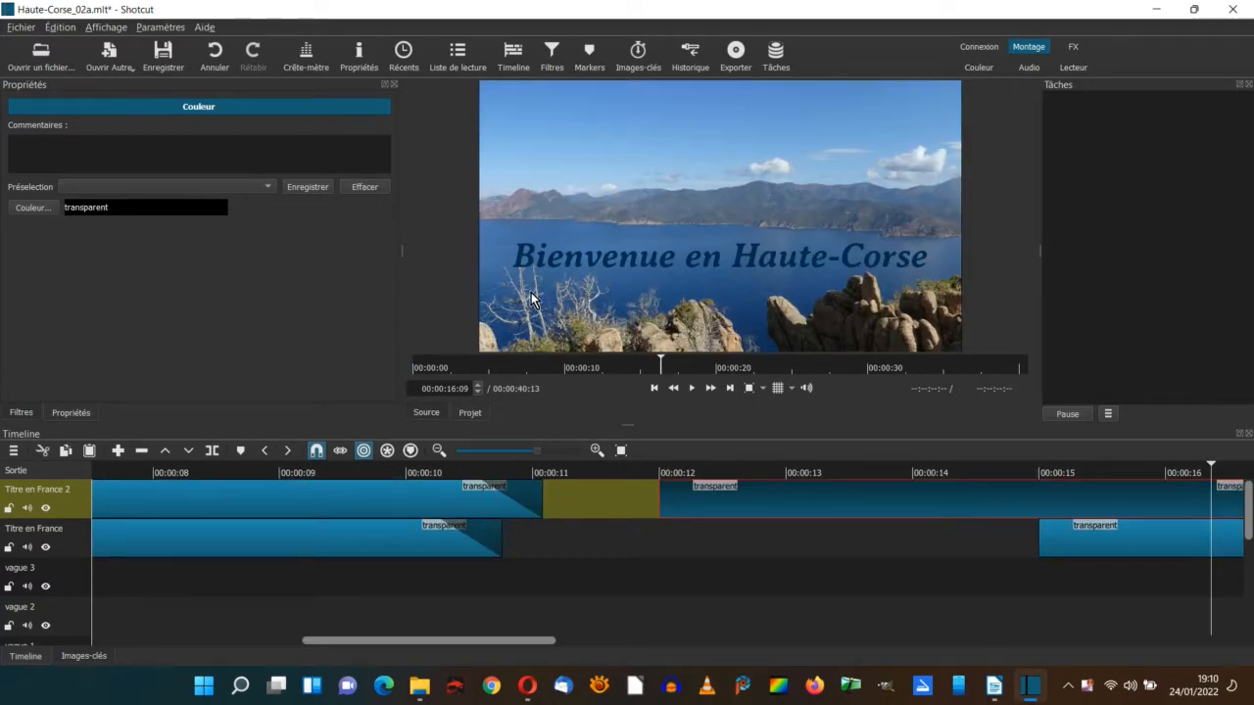
{"action": "left_click", "coordinate": [114, 57]}
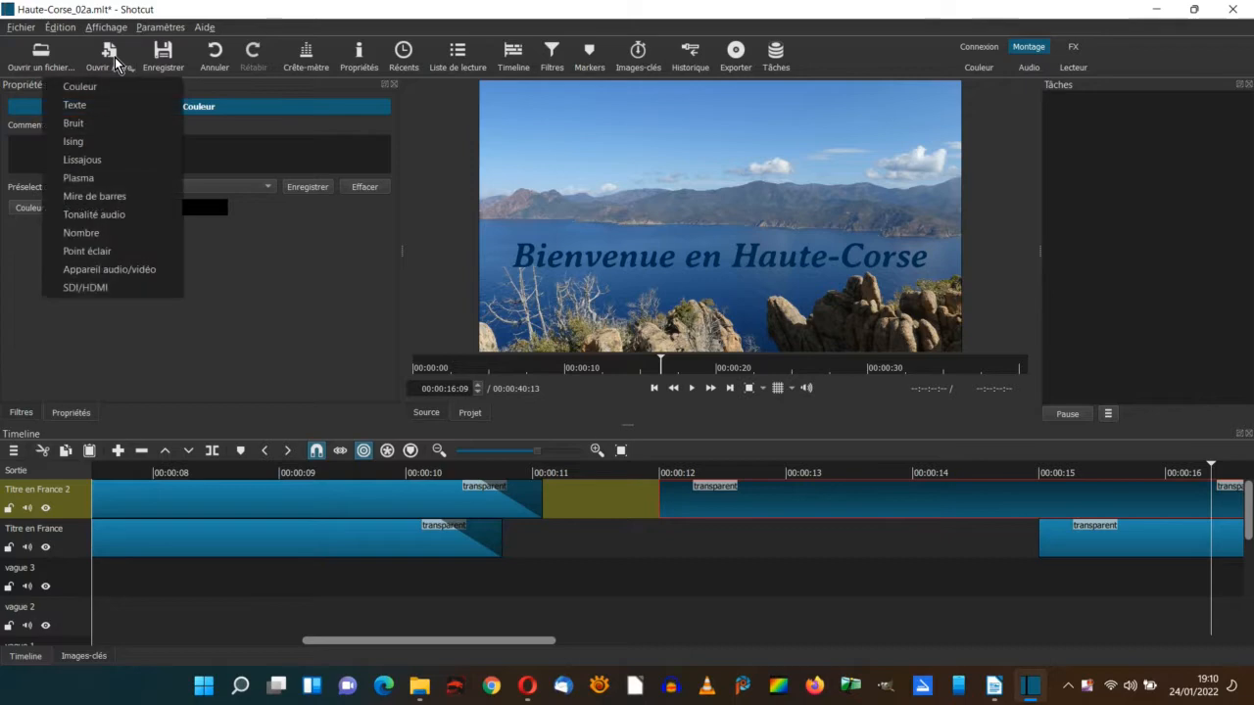
{"action": "left_click", "coordinate": [80, 87]}
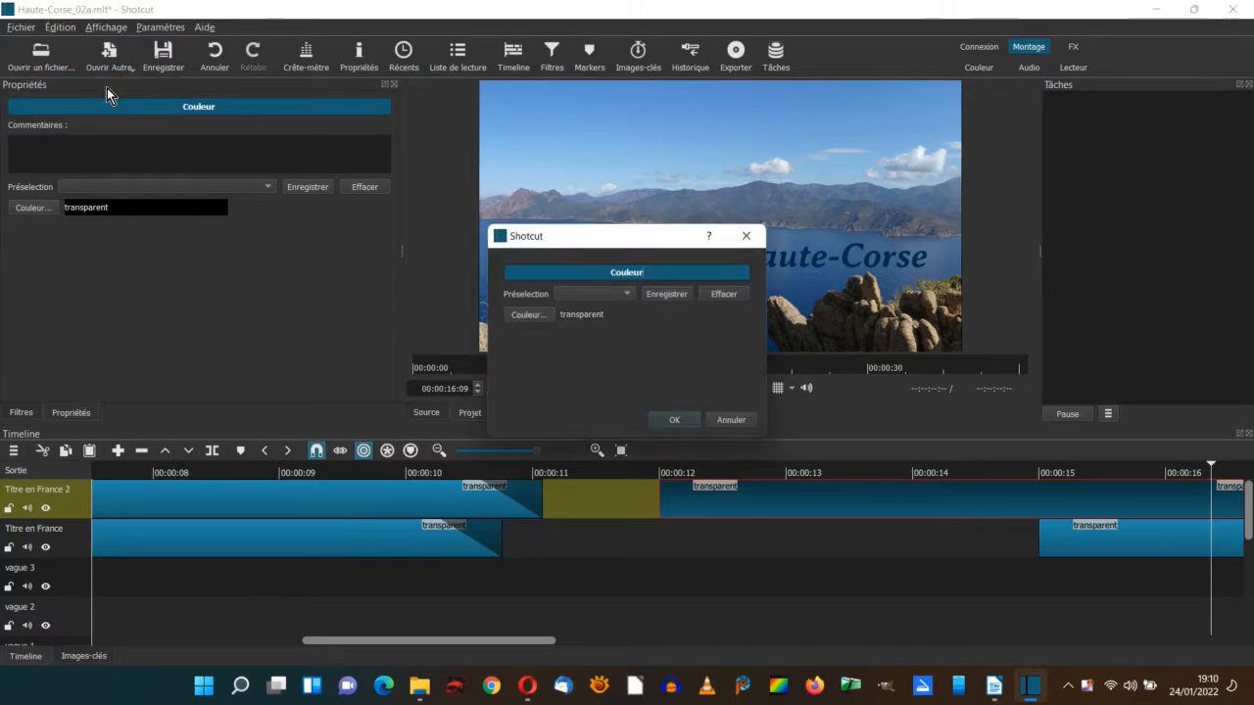
{"action": "left_click", "coordinate": [676, 420]}
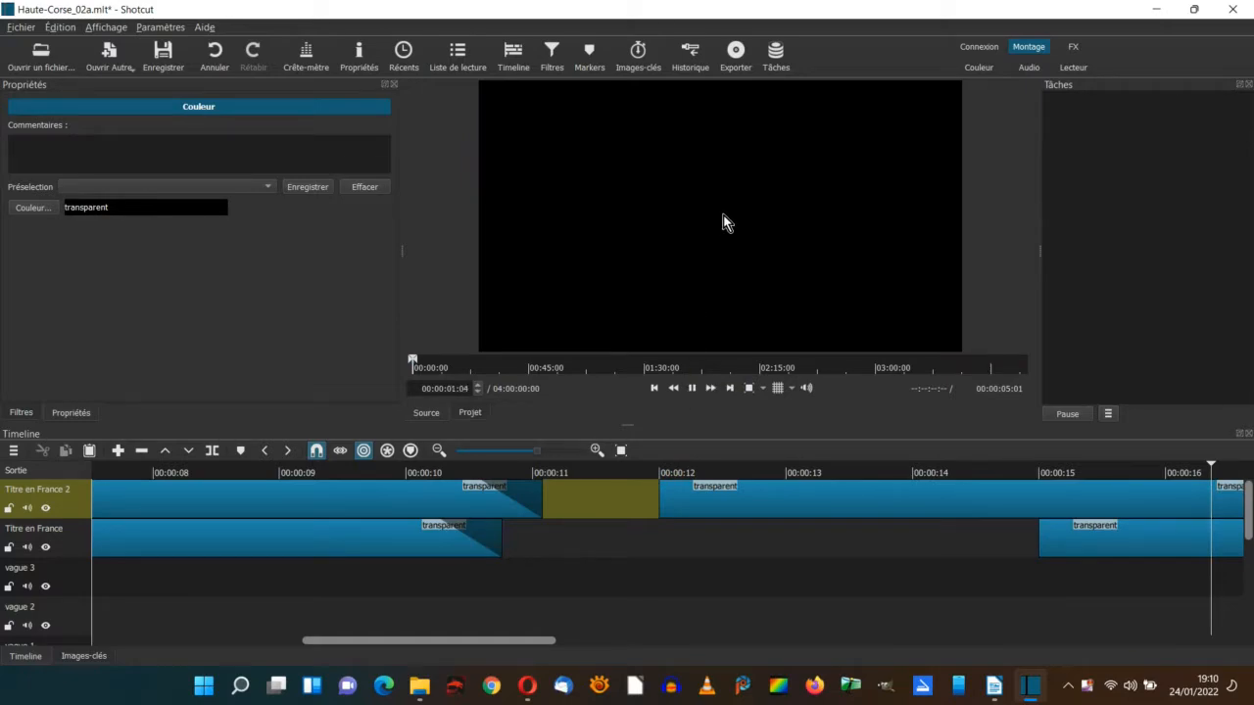
{"action": "left_click_drag", "start_coordinate": [723, 224], "coordinate": [661, 534]}
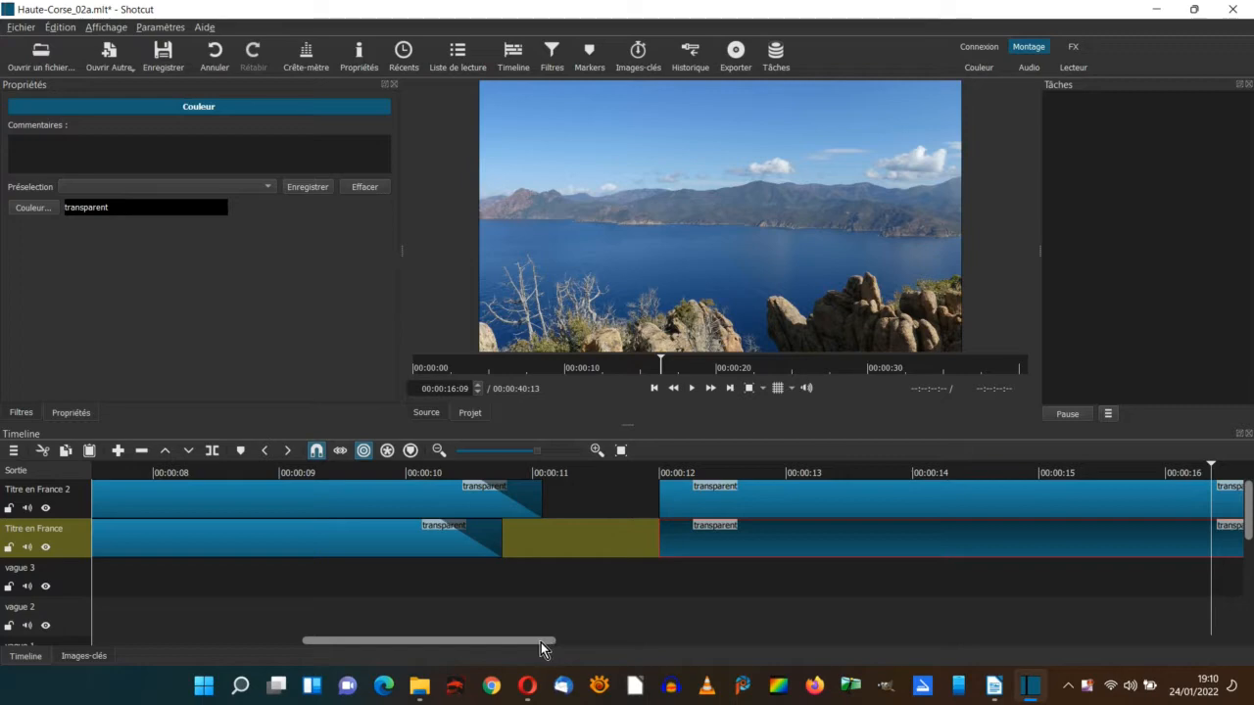
Move the title clips on Titre en France 2 and Titre en France to start at 00:00:16, and extend the Titre en France clip to 00:00:22
{"action": "left_click_drag", "start_coordinate": [541, 642], "coordinate": [676, 642]}
{"action": "left_click", "coordinate": [1029, 499]}
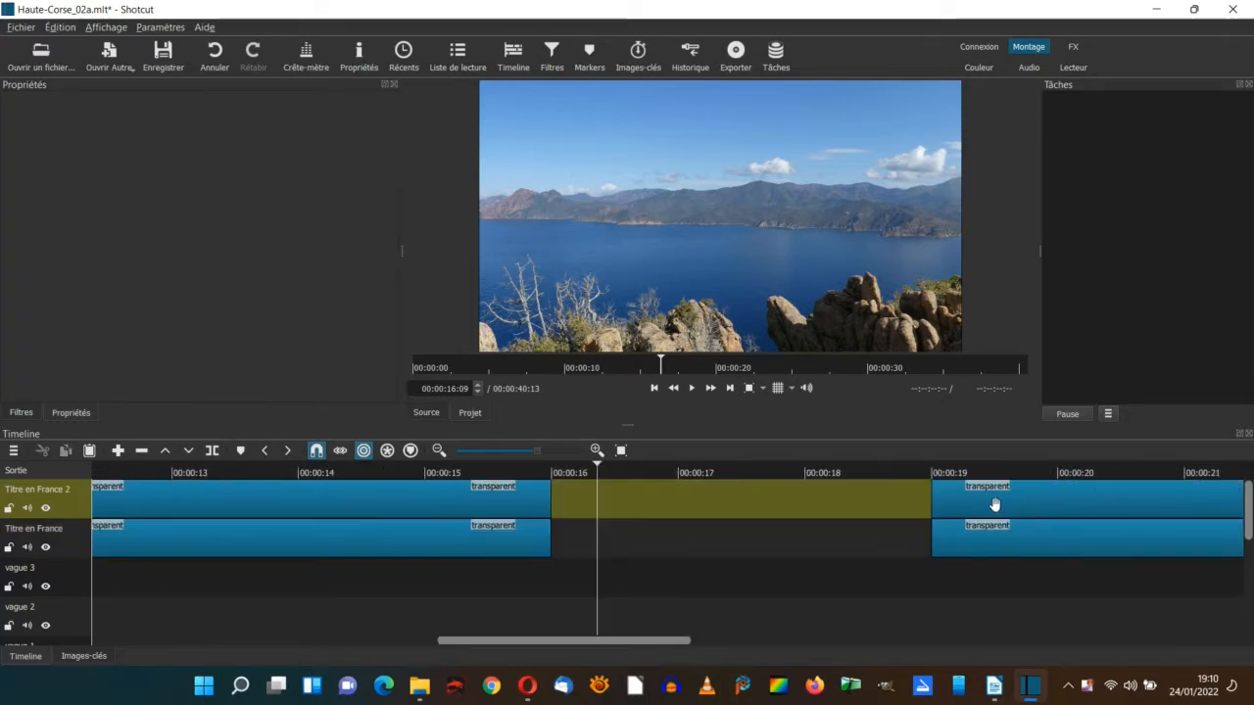
{"action": "left_click_drag", "start_coordinate": [995, 505], "coordinate": [600, 504]}
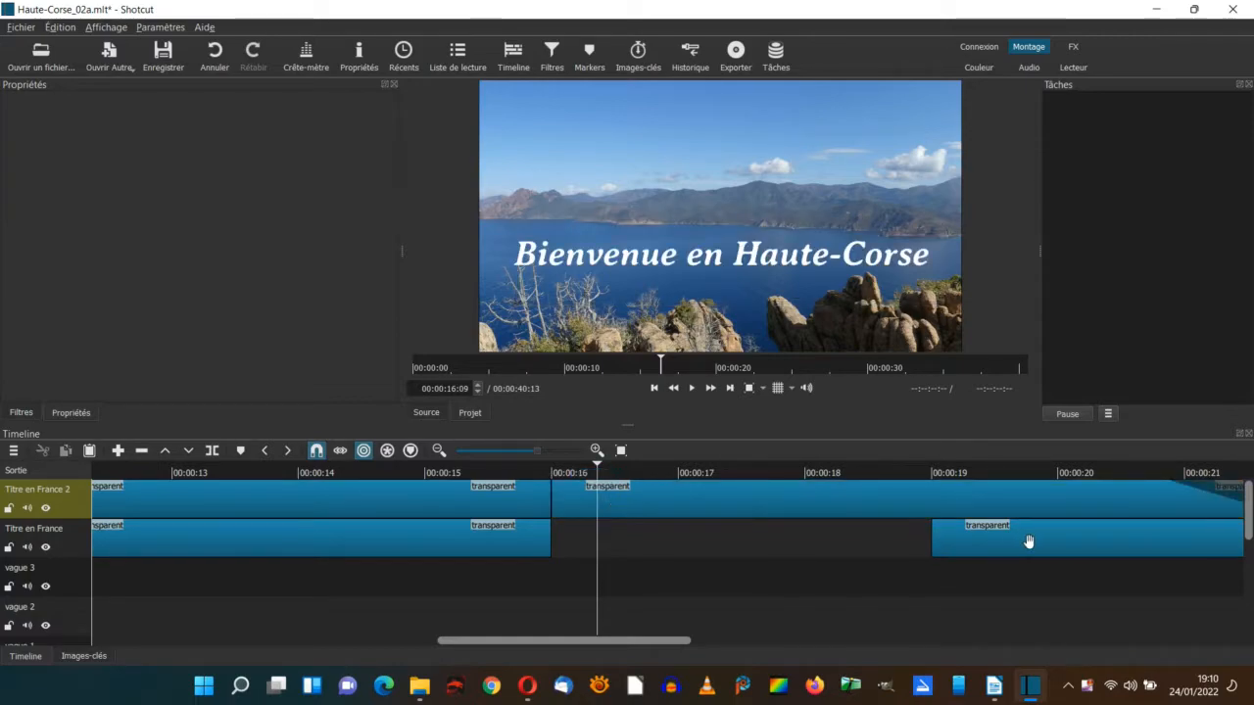
{"action": "left_click_drag", "start_coordinate": [1029, 542], "coordinate": [630, 546]}
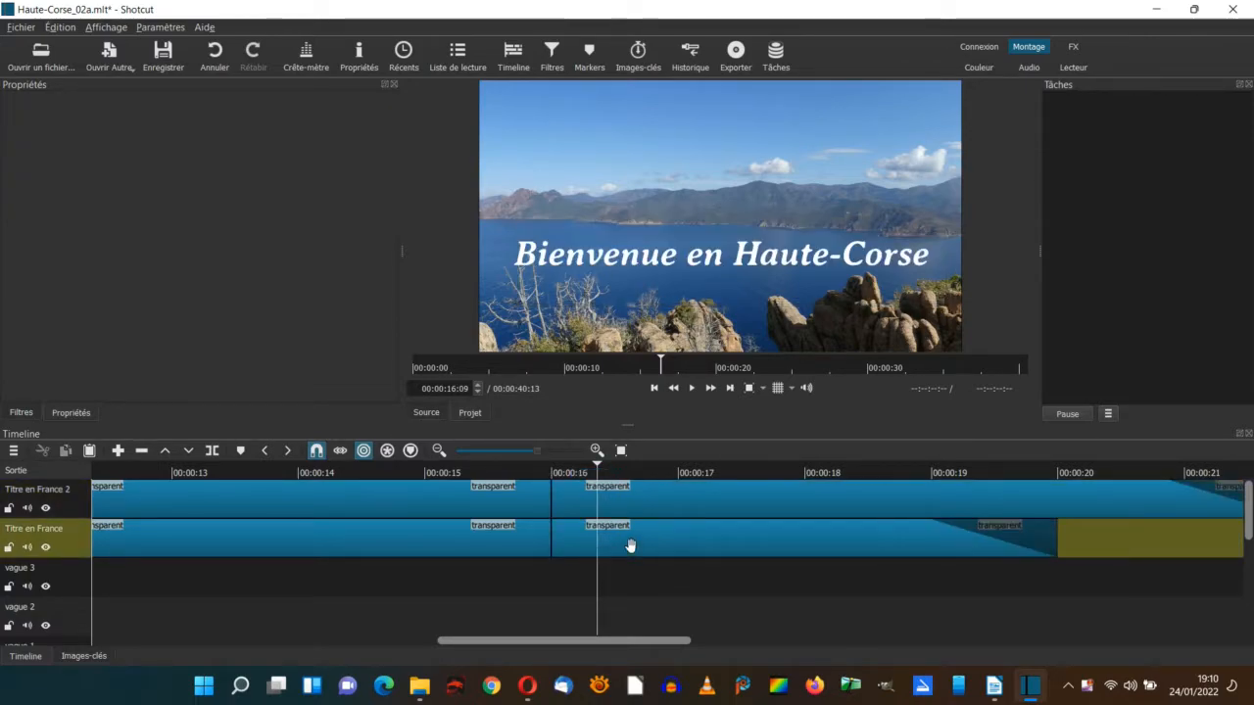
{"action": "left_click_drag", "start_coordinate": [670, 643], "coordinate": [745, 645]}
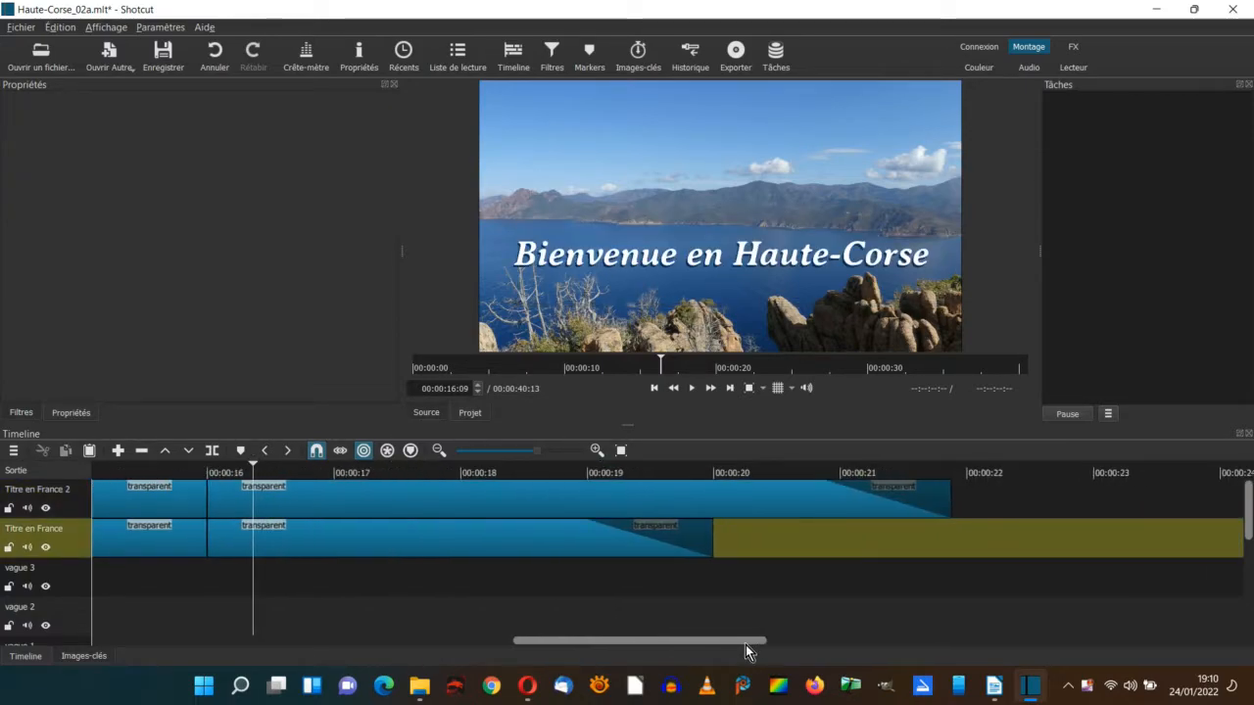
{"action": "left_click_drag", "start_coordinate": [712, 540], "coordinate": [968, 536]}
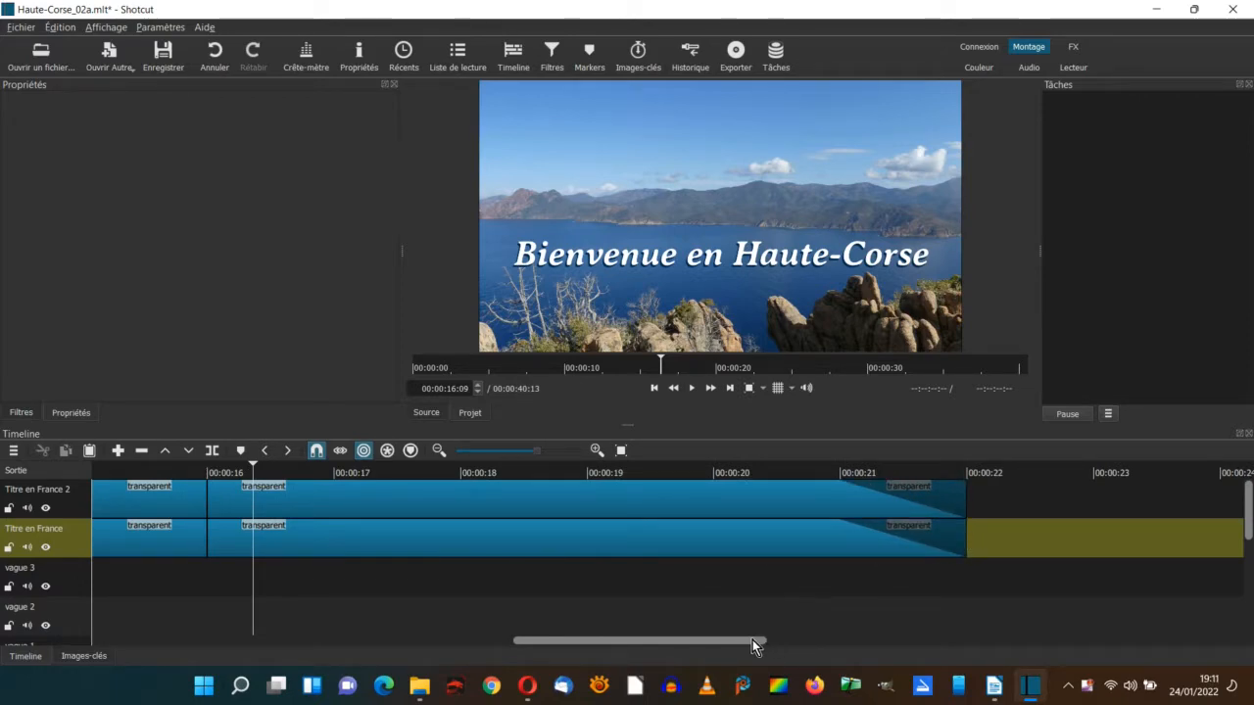
Overlap the title clips with the preceding transparent clips on both title tracks to create transitions from 00:00:13 to 00:00:16
{"action": "left_click_drag", "start_coordinate": [751, 640], "coordinate": [644, 628]}
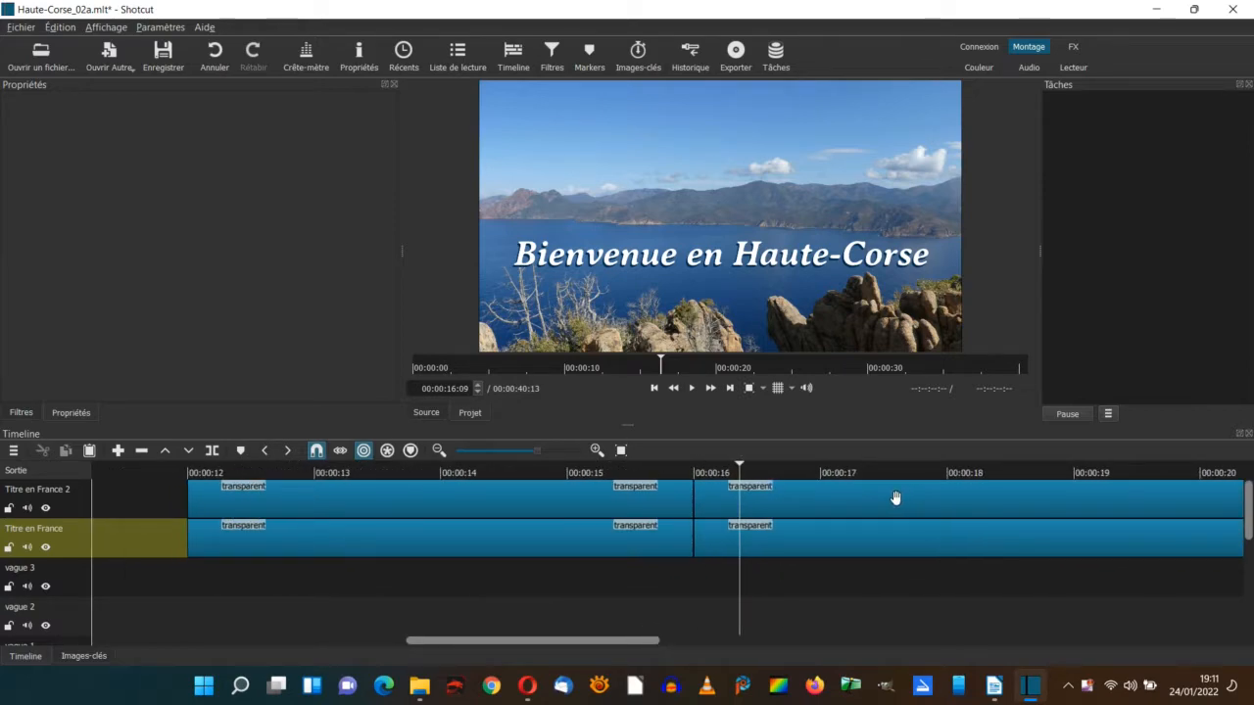
{"action": "left_click_drag", "start_coordinate": [896, 498], "coordinate": [519, 509]}
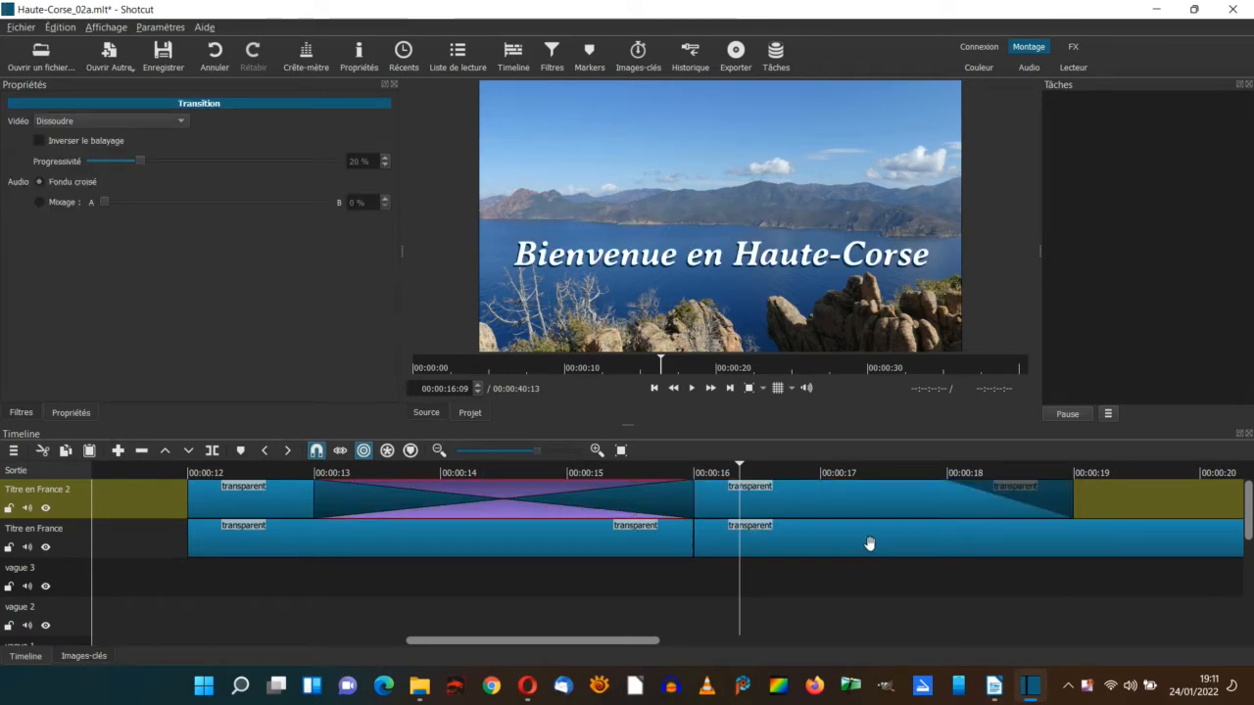
{"action": "left_click_drag", "start_coordinate": [869, 543], "coordinate": [487, 556]}
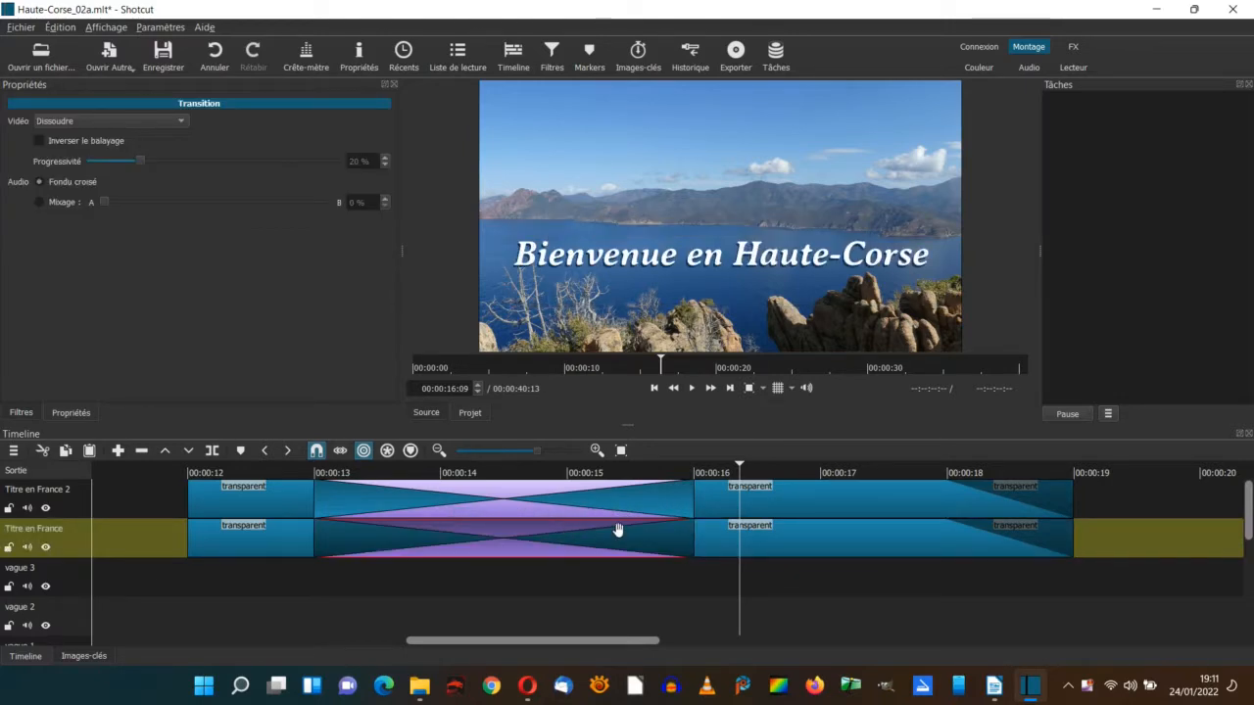
Set the Titre en France 2 transition to Barres horizontales and edit its Progressivité value
{"action": "scroll", "coordinate": [554, 507], "scroll_direction": "left", "scroll_amount": 1}
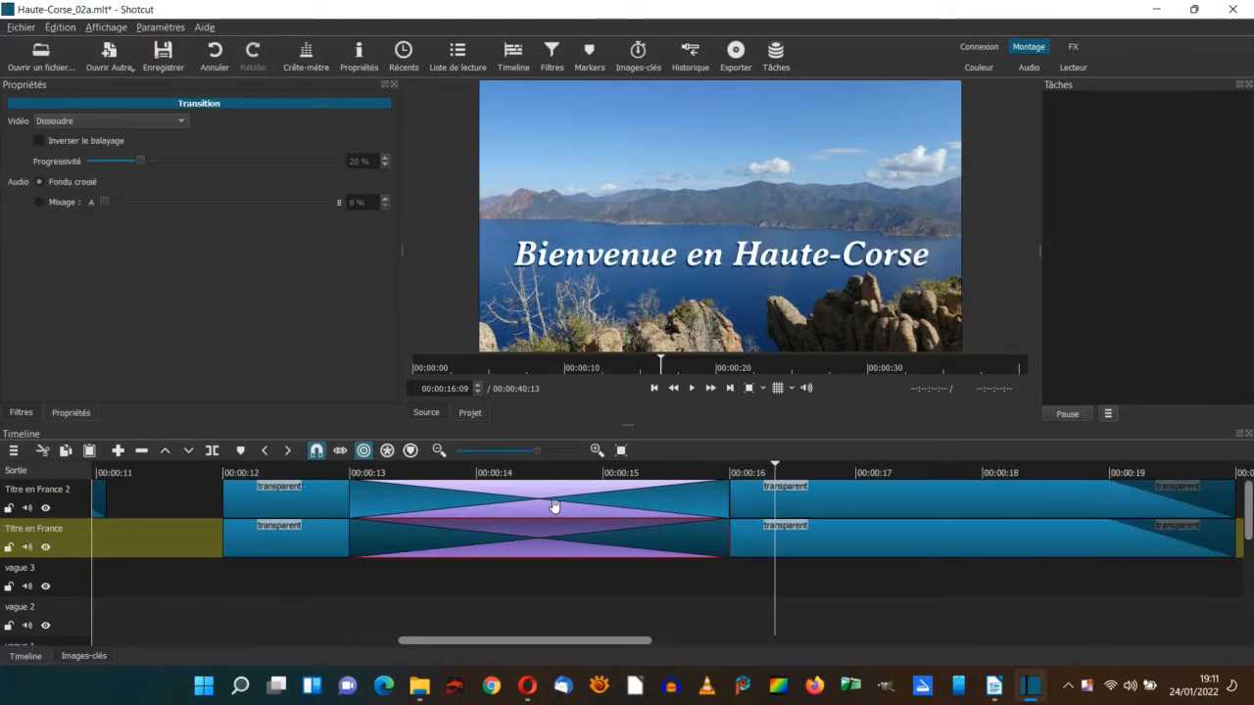
{"action": "left_click", "coordinate": [555, 506]}
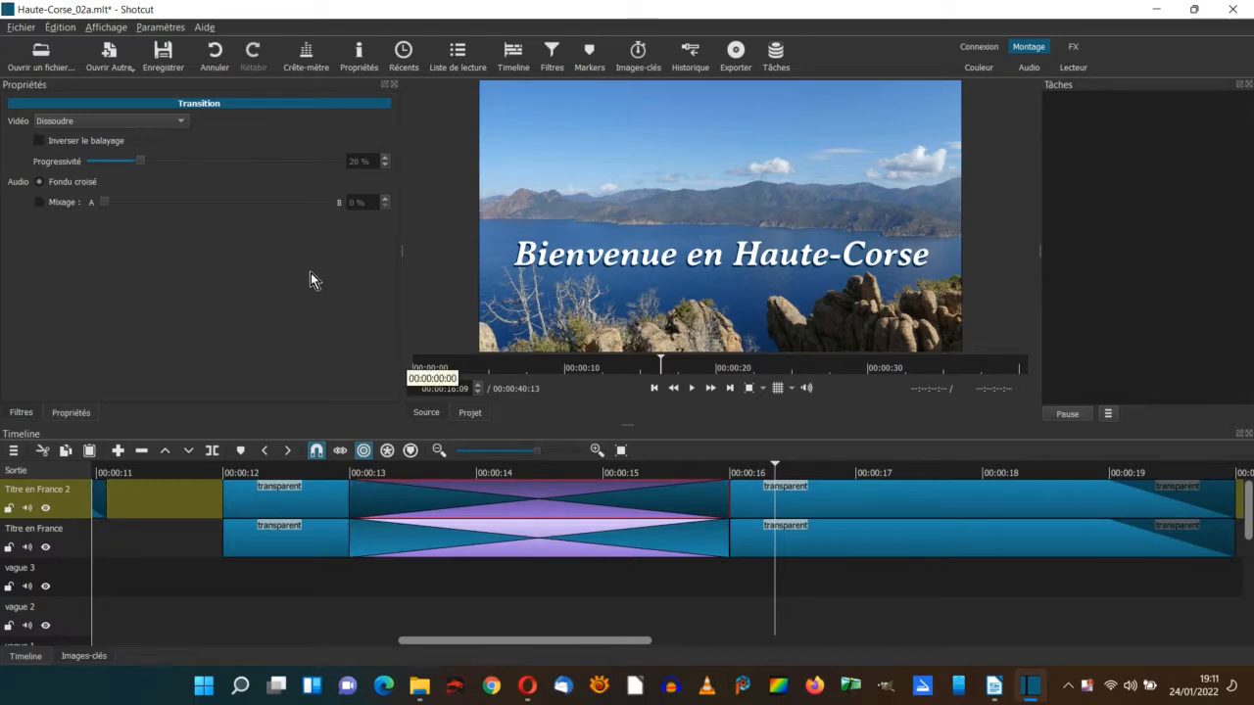
{"action": "left_click", "coordinate": [184, 122]}
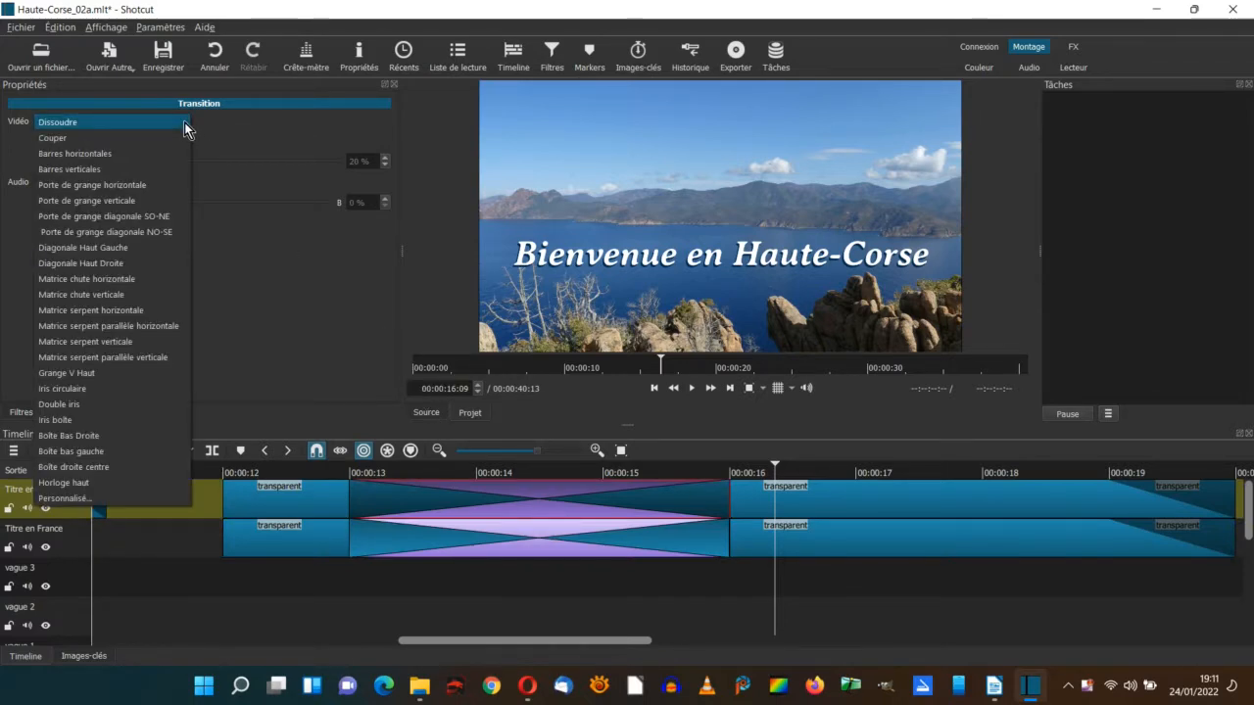
{"action": "left_click", "coordinate": [101, 157]}
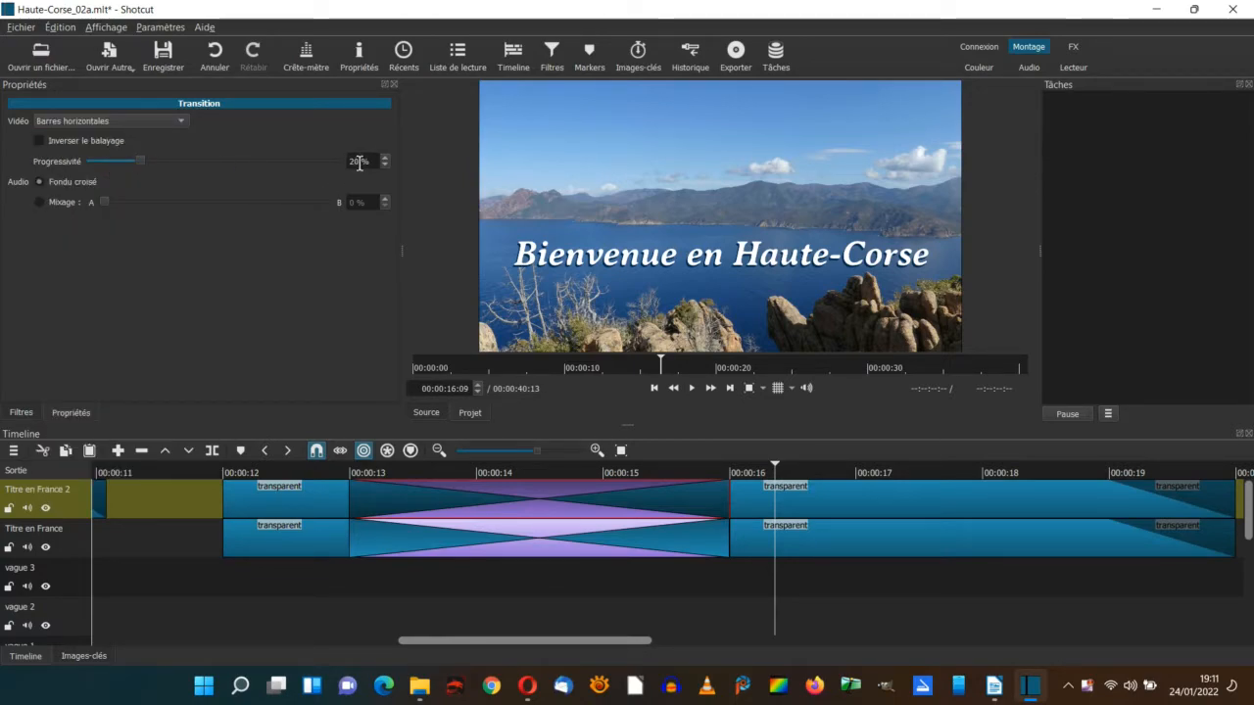
{"action": "double_click", "coordinate": [359, 163]}
Set the Titre en France transition to Barres horizontales with a Progressivité of 5 %
{"action": "left_click", "coordinate": [602, 546]}
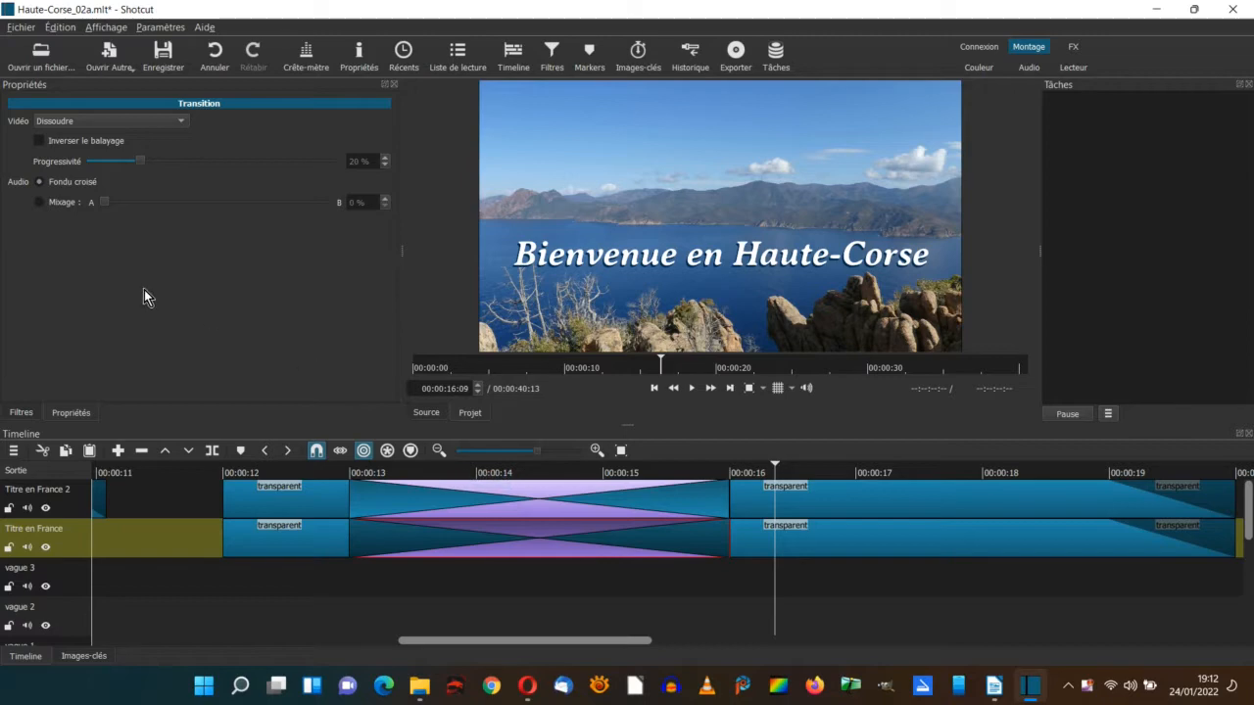
{"action": "left_click", "coordinate": [180, 121]}
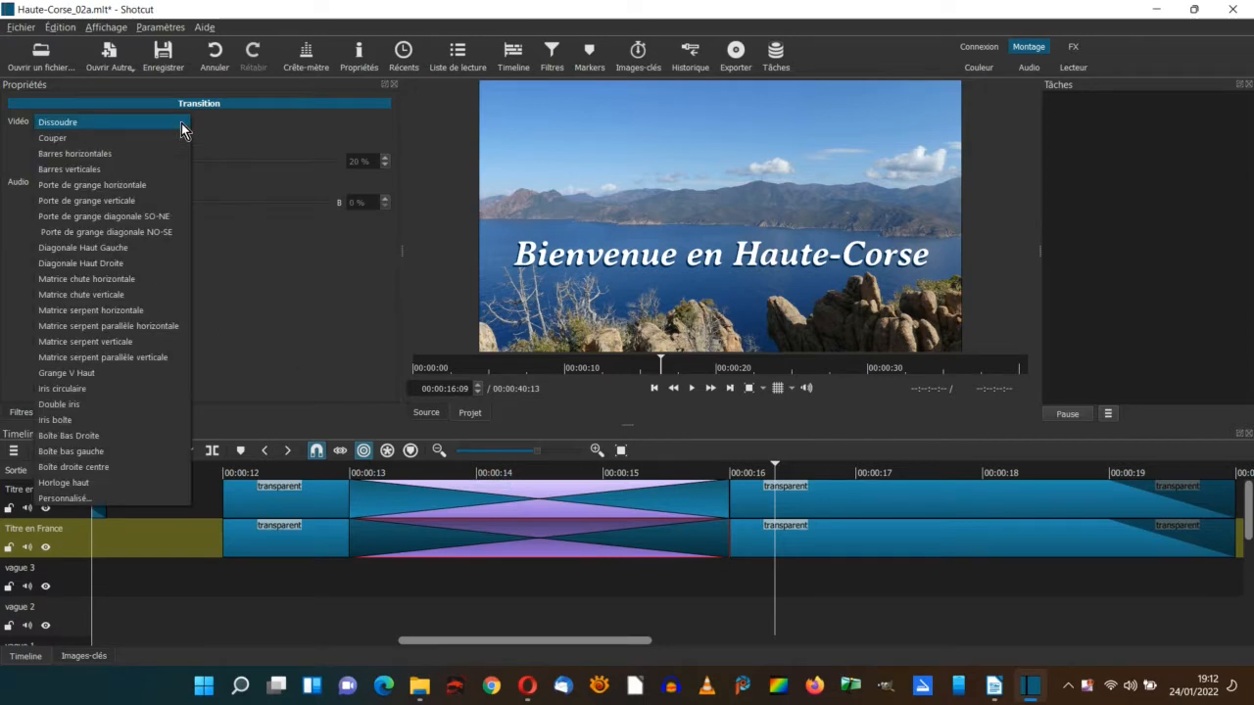
{"action": "left_click", "coordinate": [116, 154]}
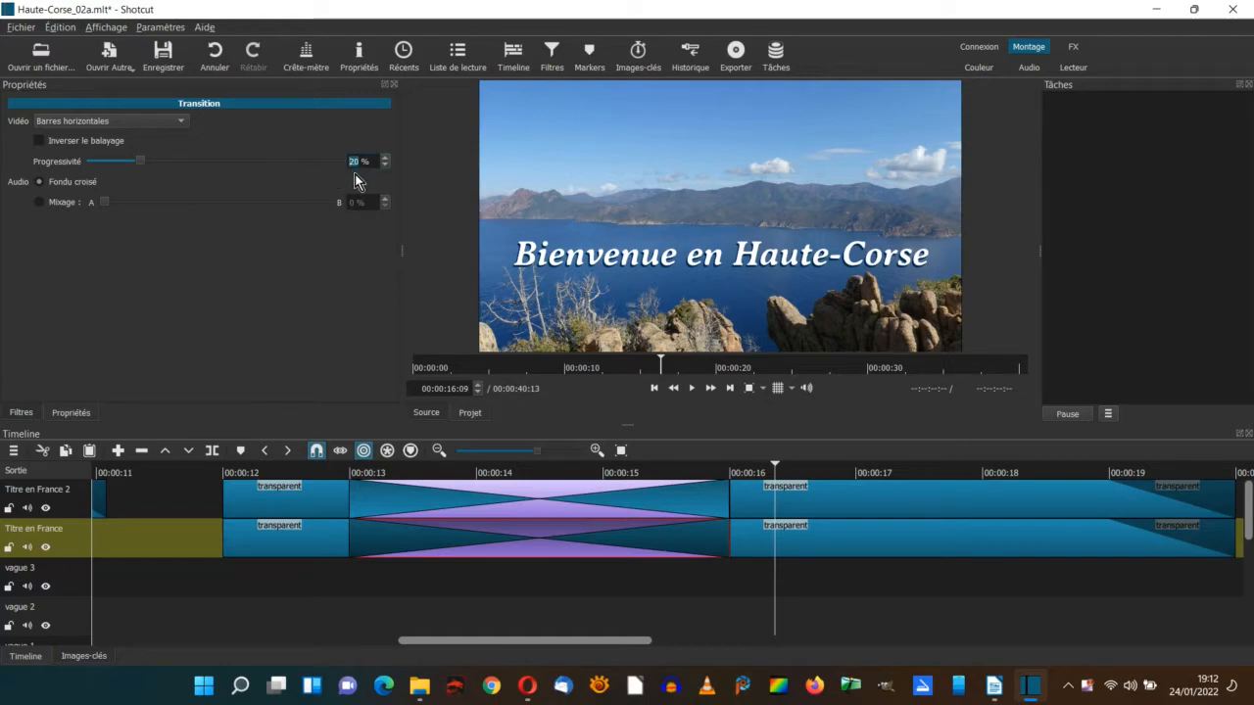
{"action": "type", "text": "5"}
Play the Bienvenue en Haute-Corse title transition from about 00:00:11:16 until the full title shows
{"action": "left_click", "coordinate": [180, 477]}
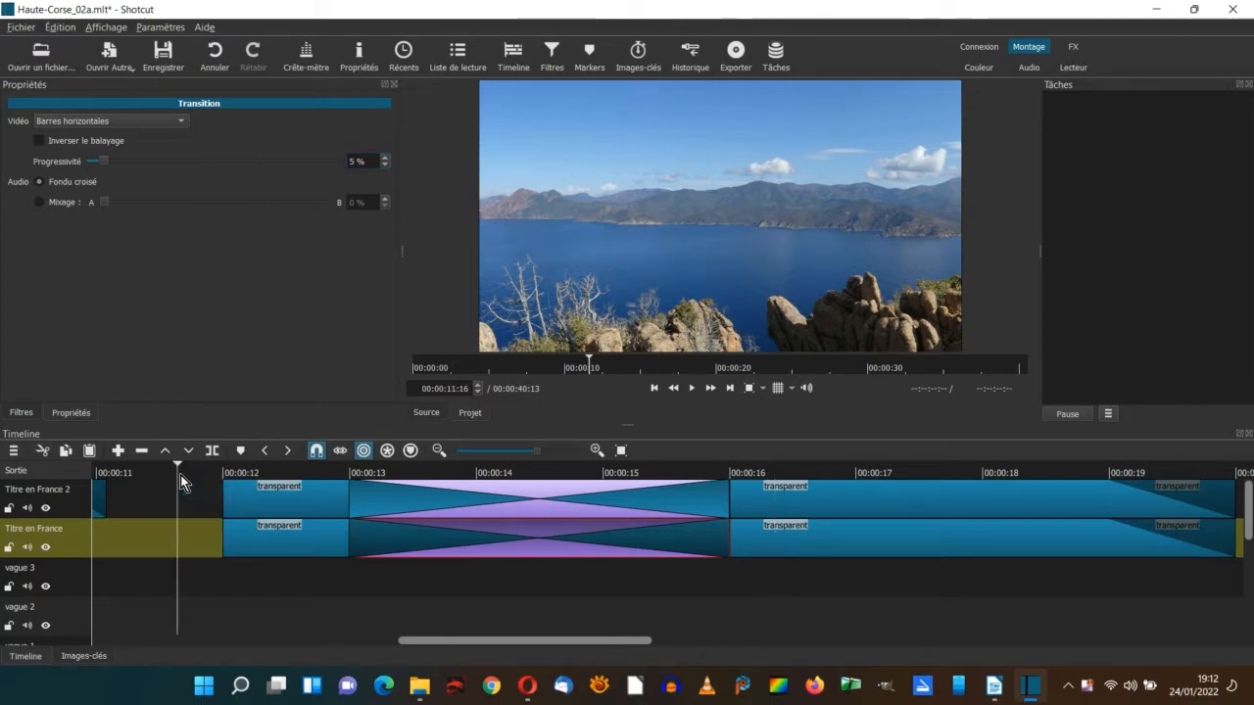
{"action": "left_click", "coordinate": [693, 389]}
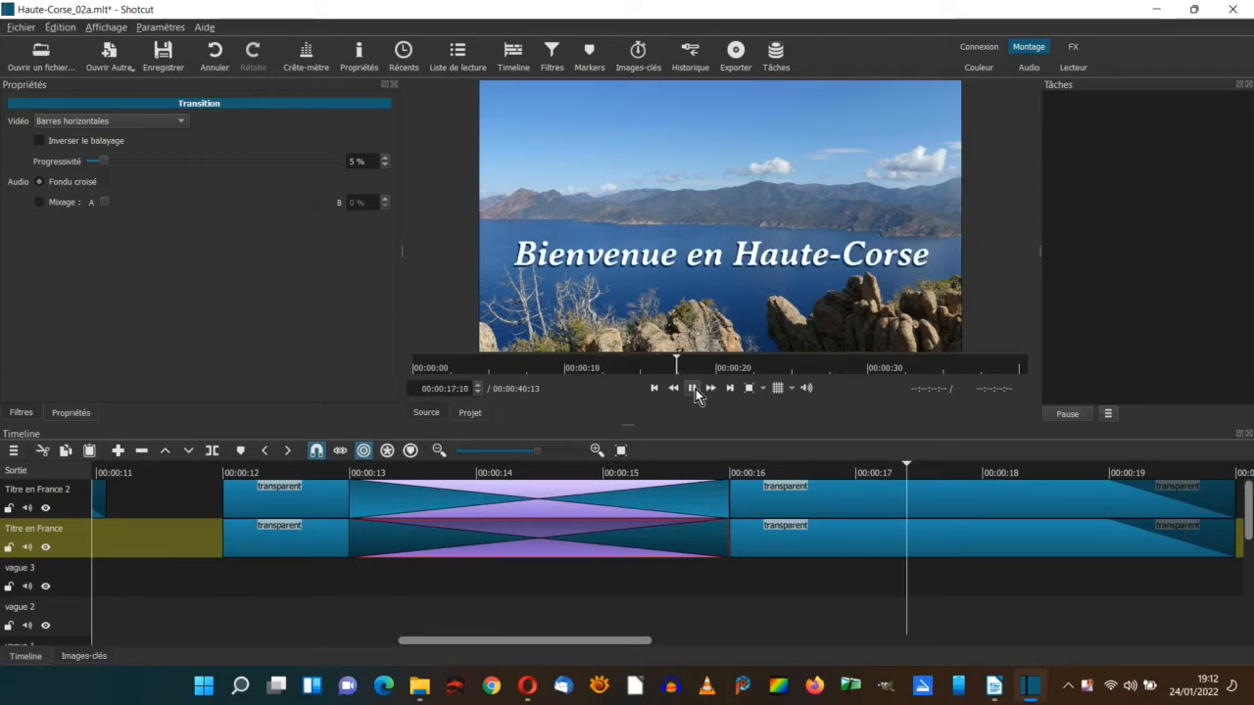
{"action": "left_click", "coordinate": [695, 388]}
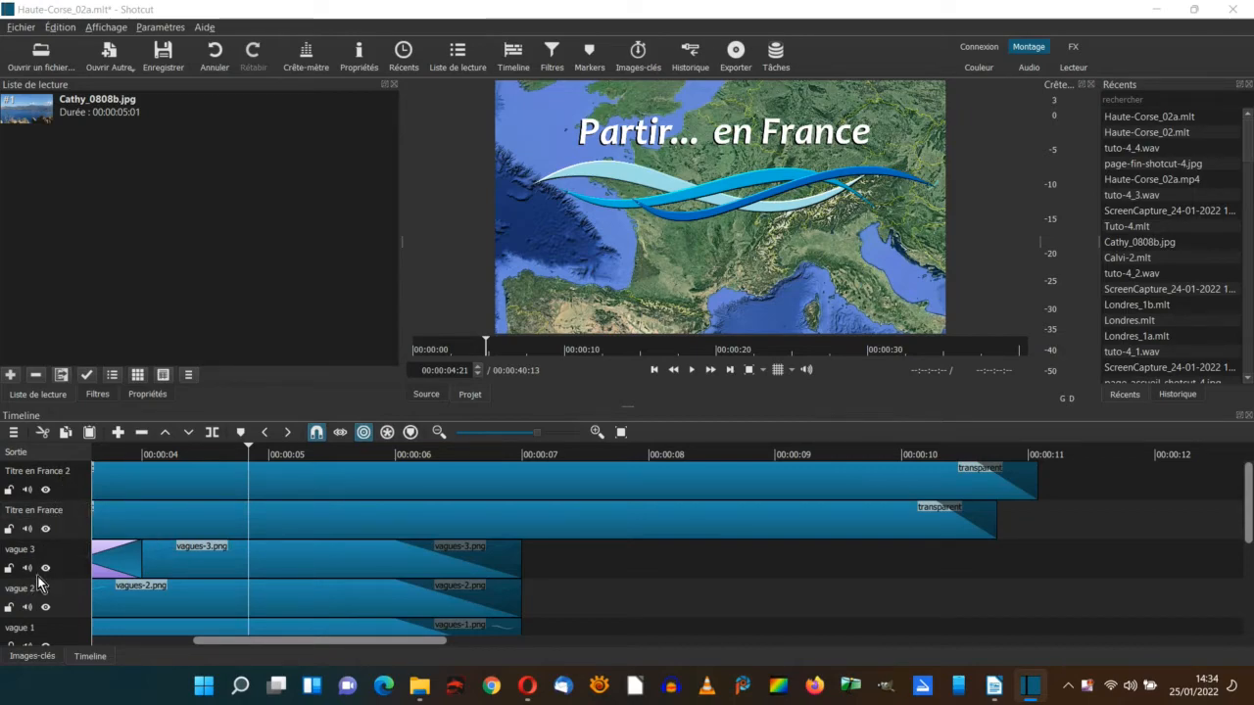
Hide the title, vague and Régions seules tracks so that only the Base track stays visible
{"action": "left_click", "coordinate": [46, 491]}
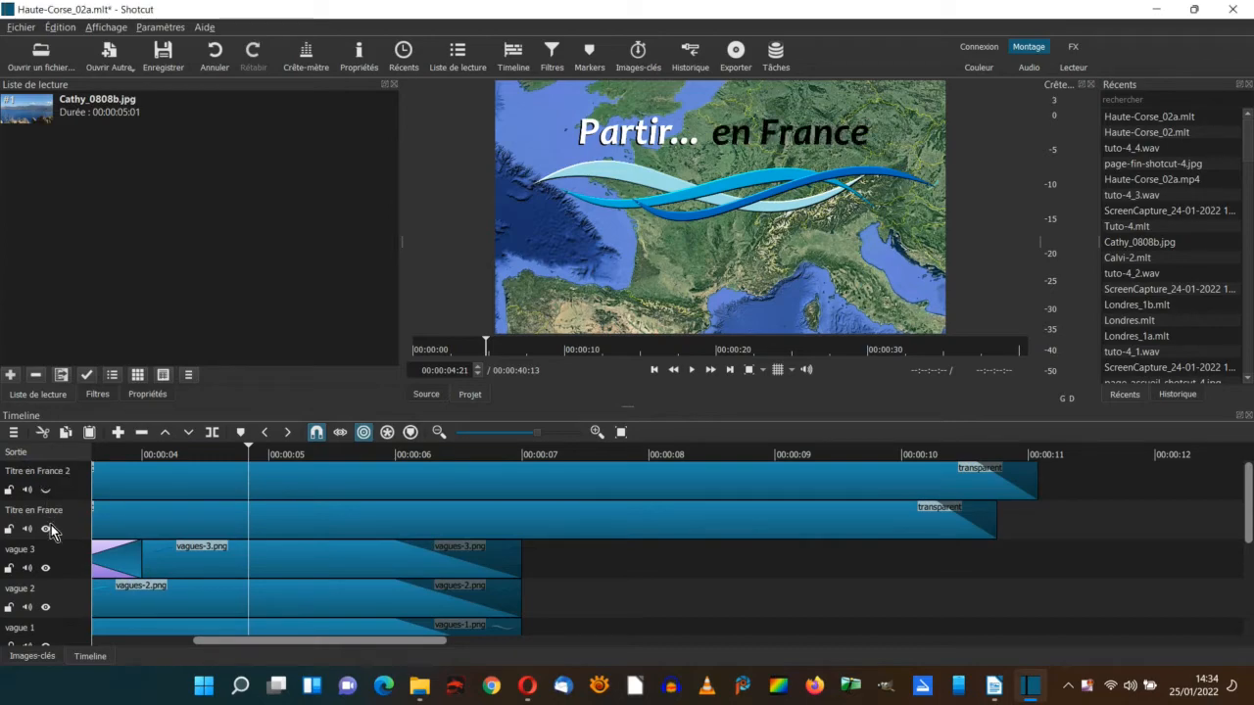
{"action": "left_click", "coordinate": [46, 529]}
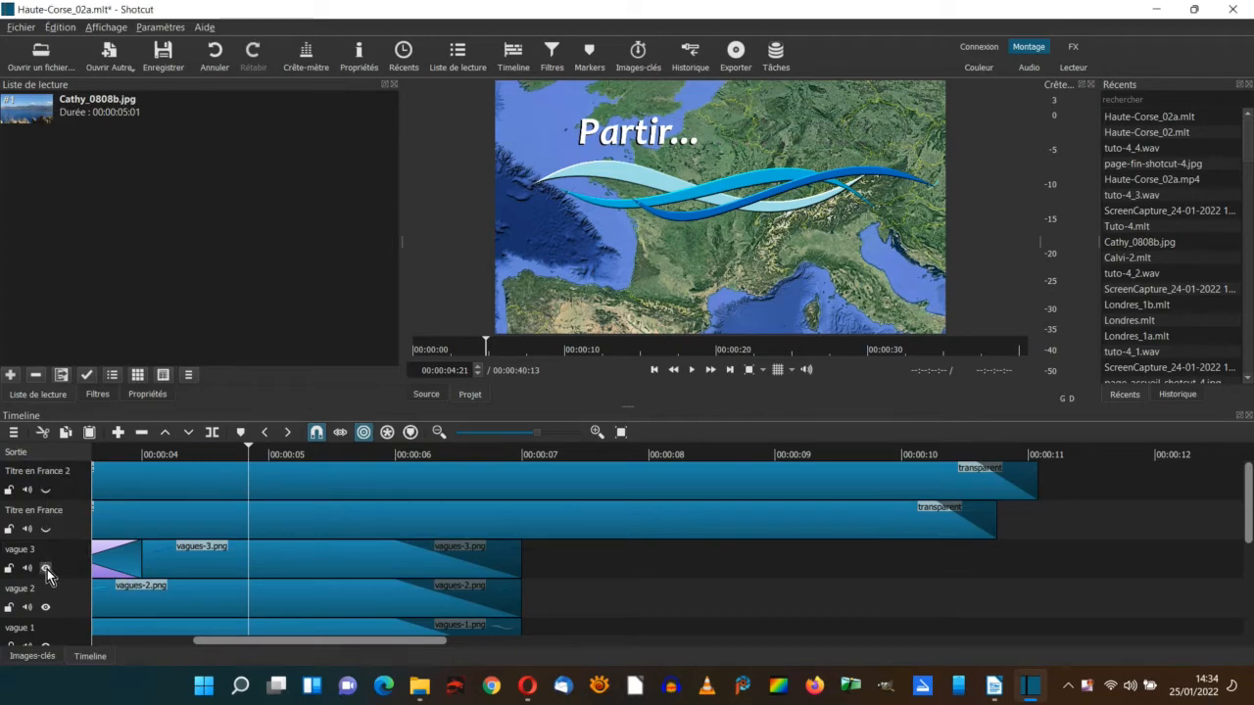
{"action": "left_click", "coordinate": [46, 569]}
{"action": "left_click", "coordinate": [46, 609]}
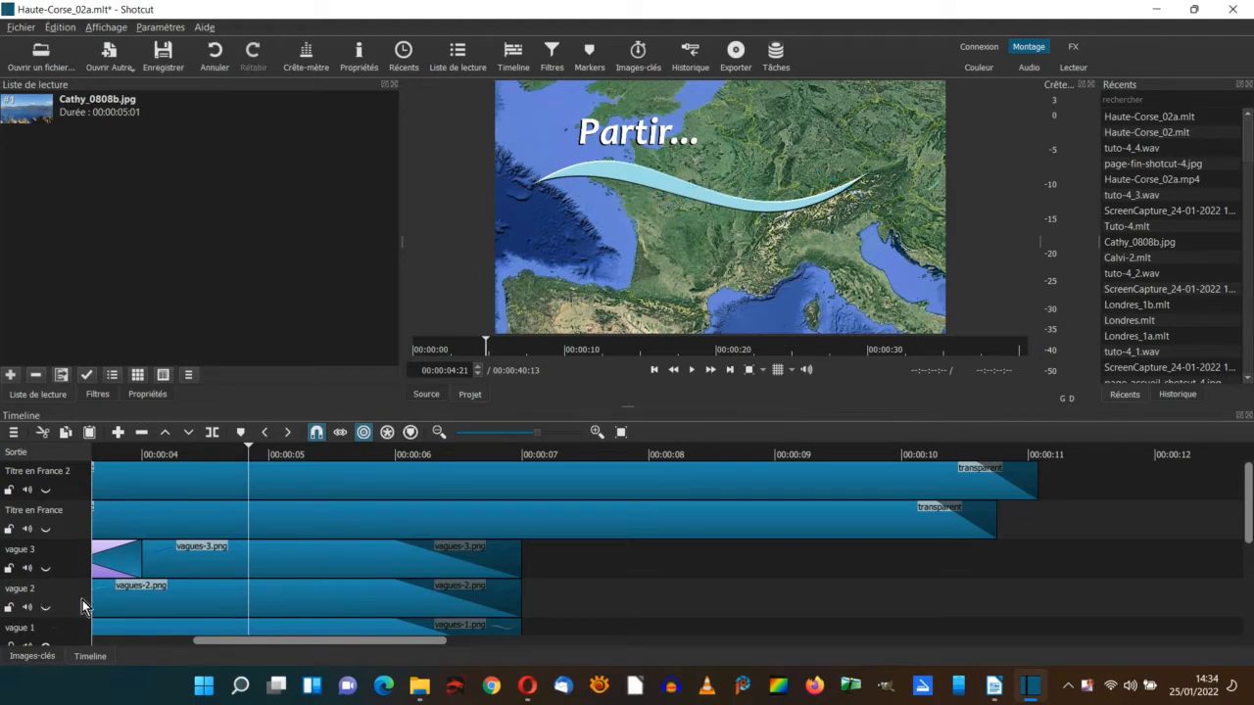
{"action": "left_click_drag", "start_coordinate": [1250, 529], "coordinate": [1249, 612]}
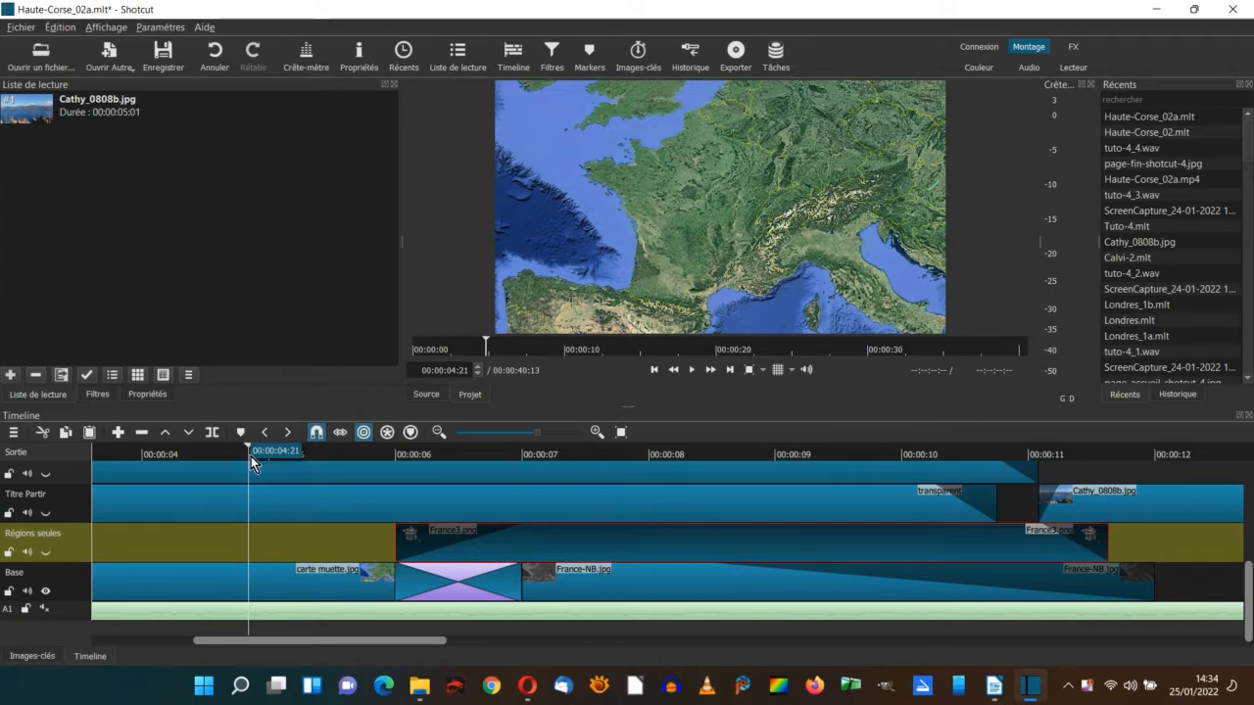
Play the Base track's map transition from 00:00:04:21 to about 00:00:08:15
{"action": "key", "text": "space"}
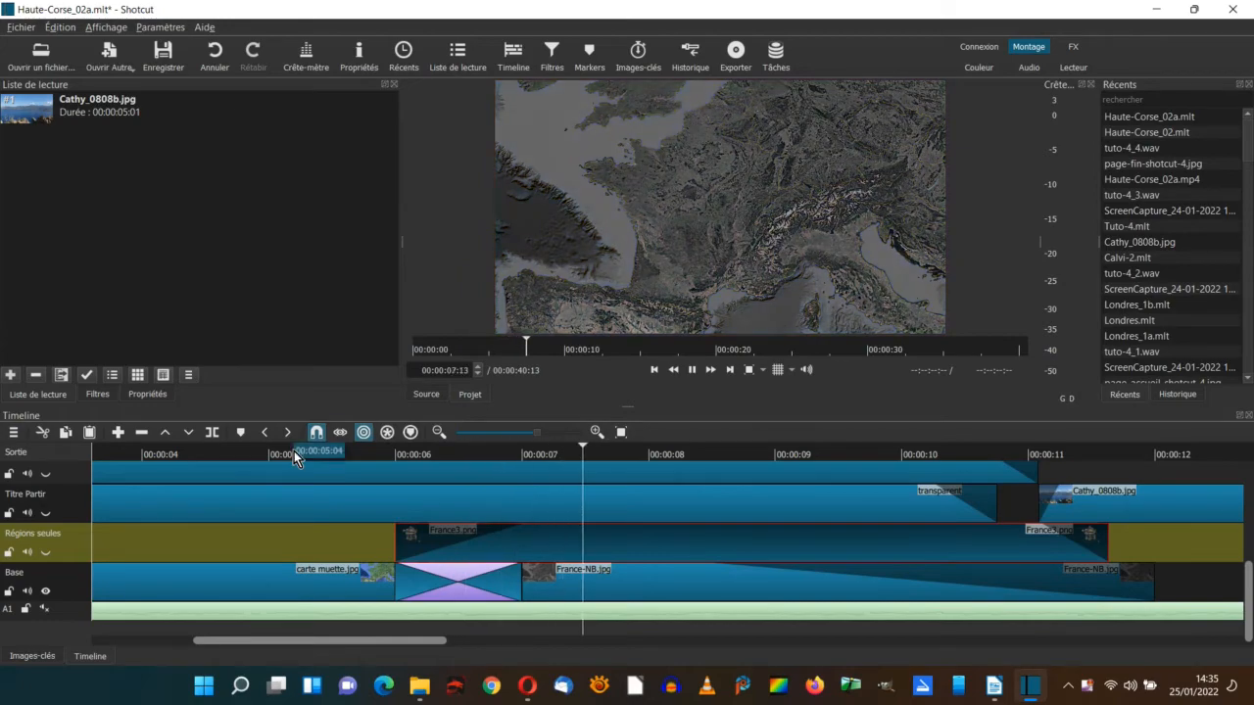
{"action": "key", "text": "space"}
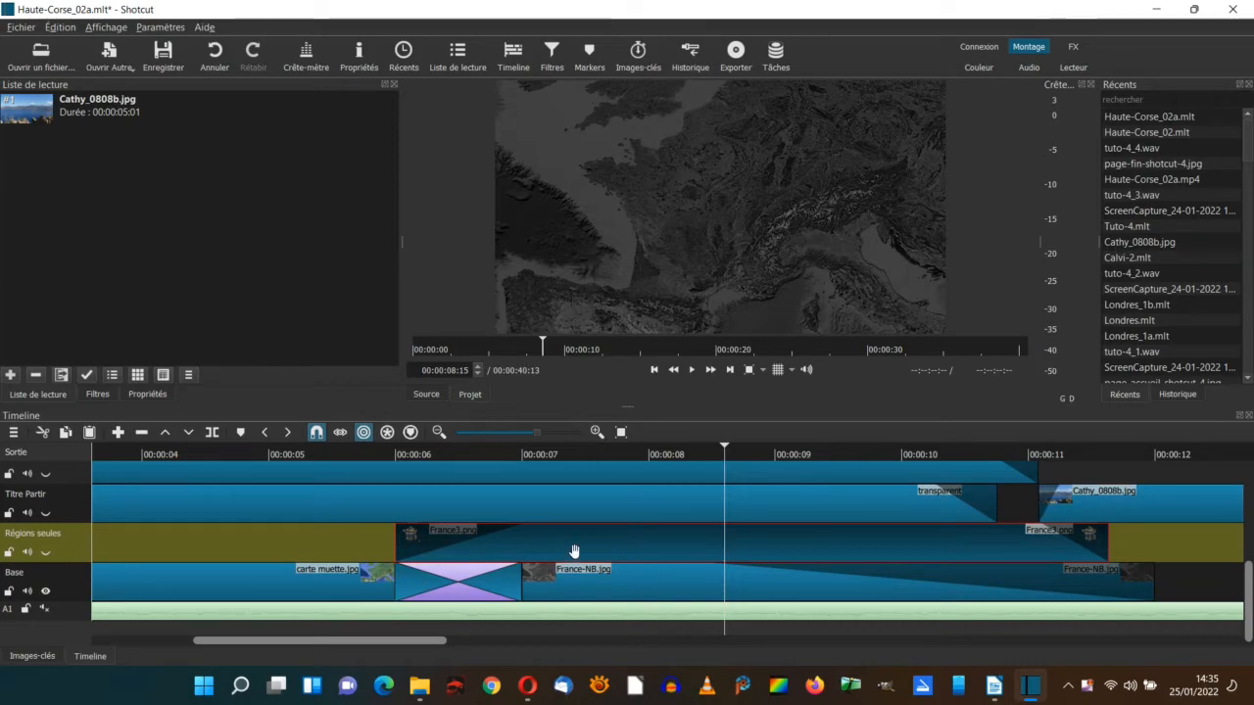
Show the Régions seules track again and play the map of France from 00:00:07:23
{"action": "left_click", "coordinate": [46, 552]}
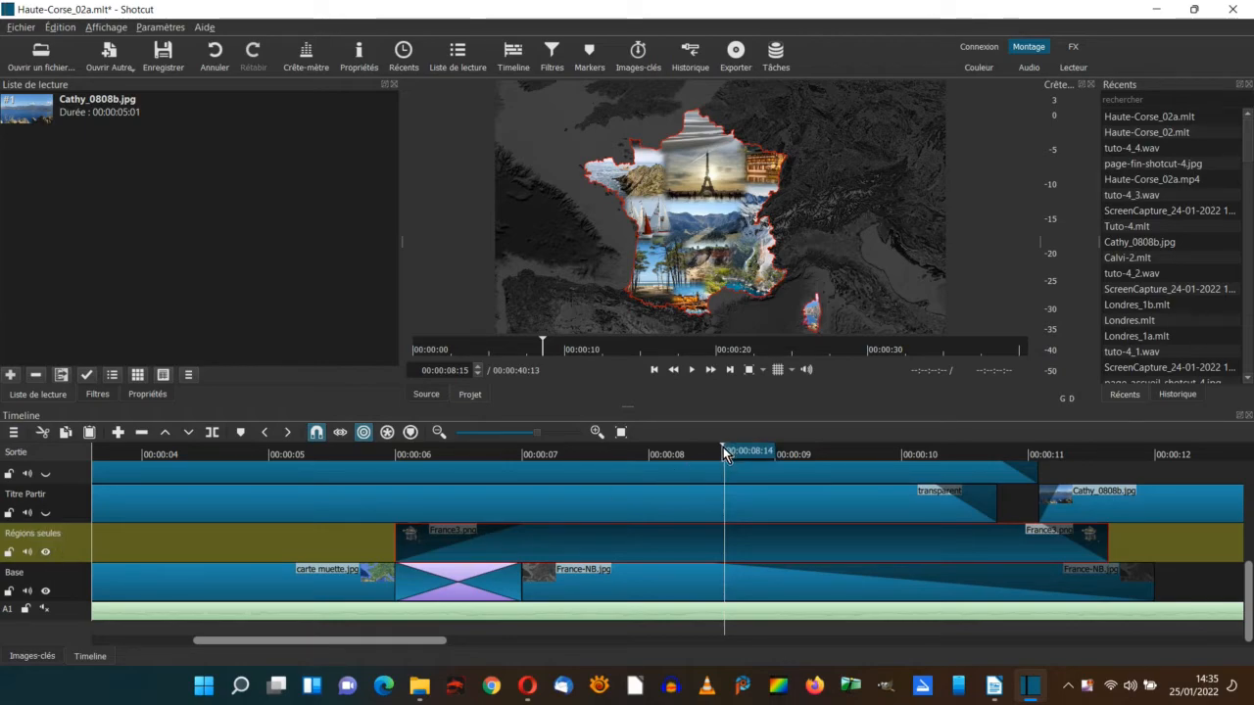
{"action": "left_click_drag", "start_coordinate": [723, 447], "coordinate": [640, 454]}
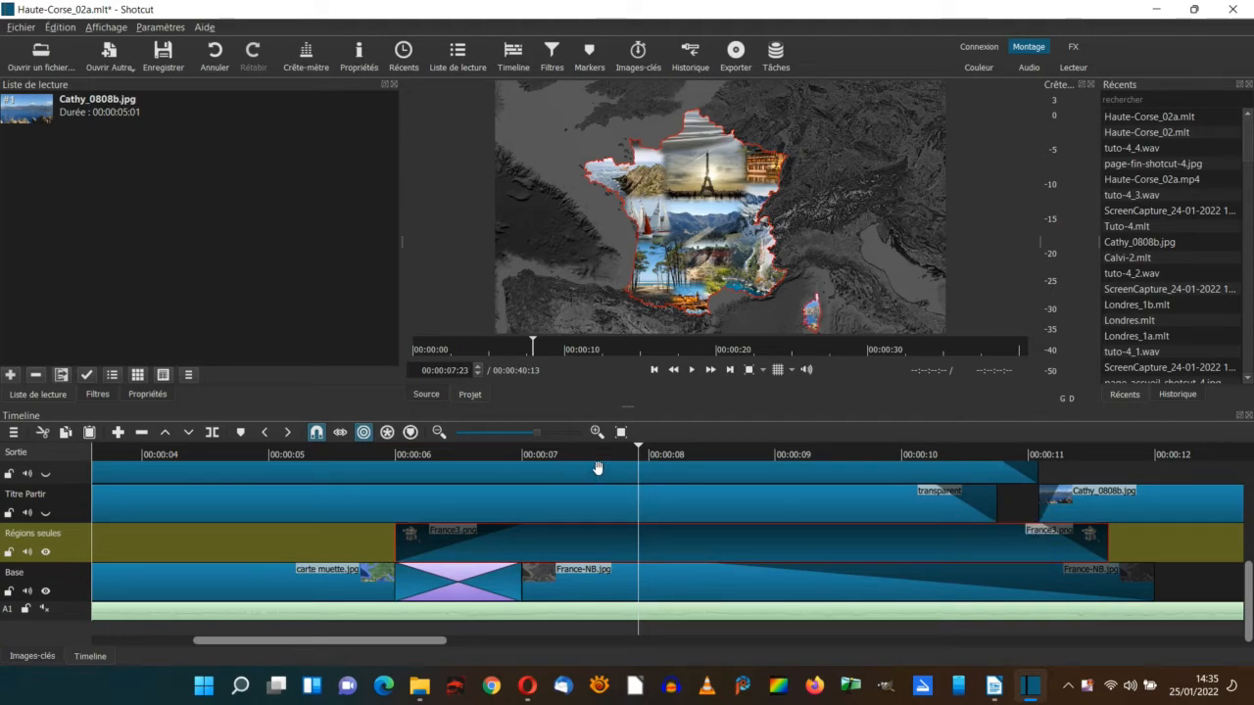
{"action": "key", "text": "space"}
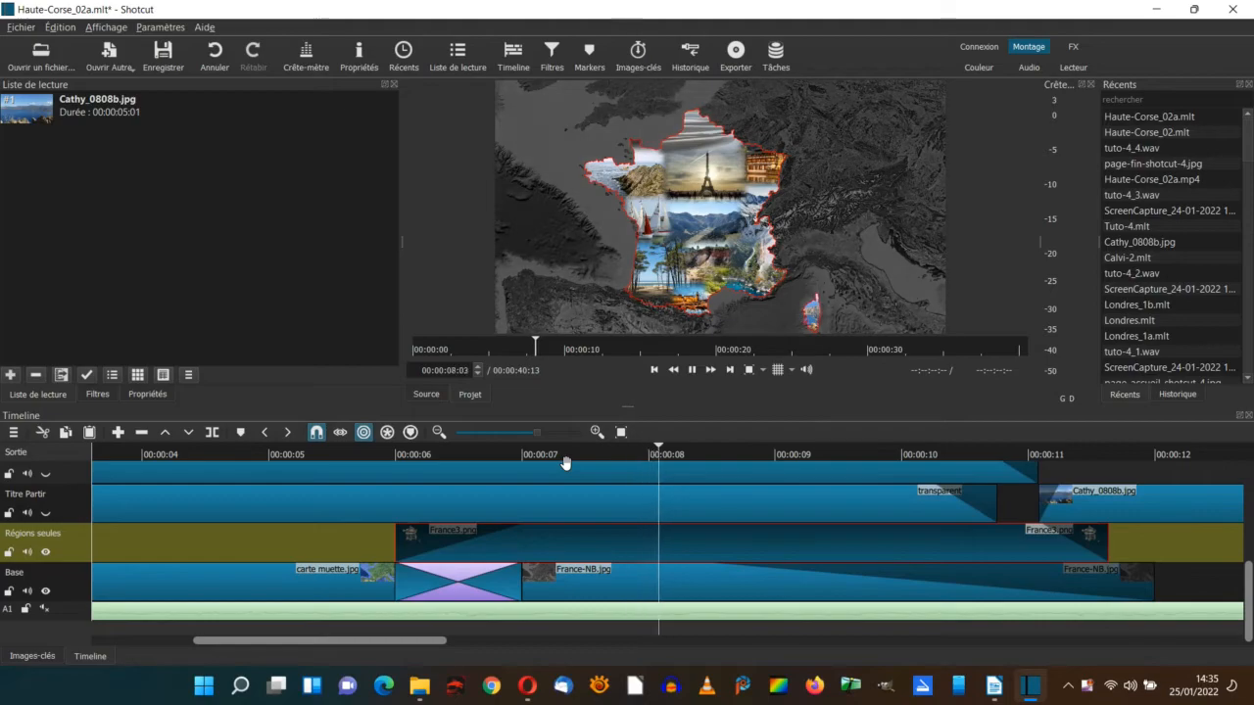